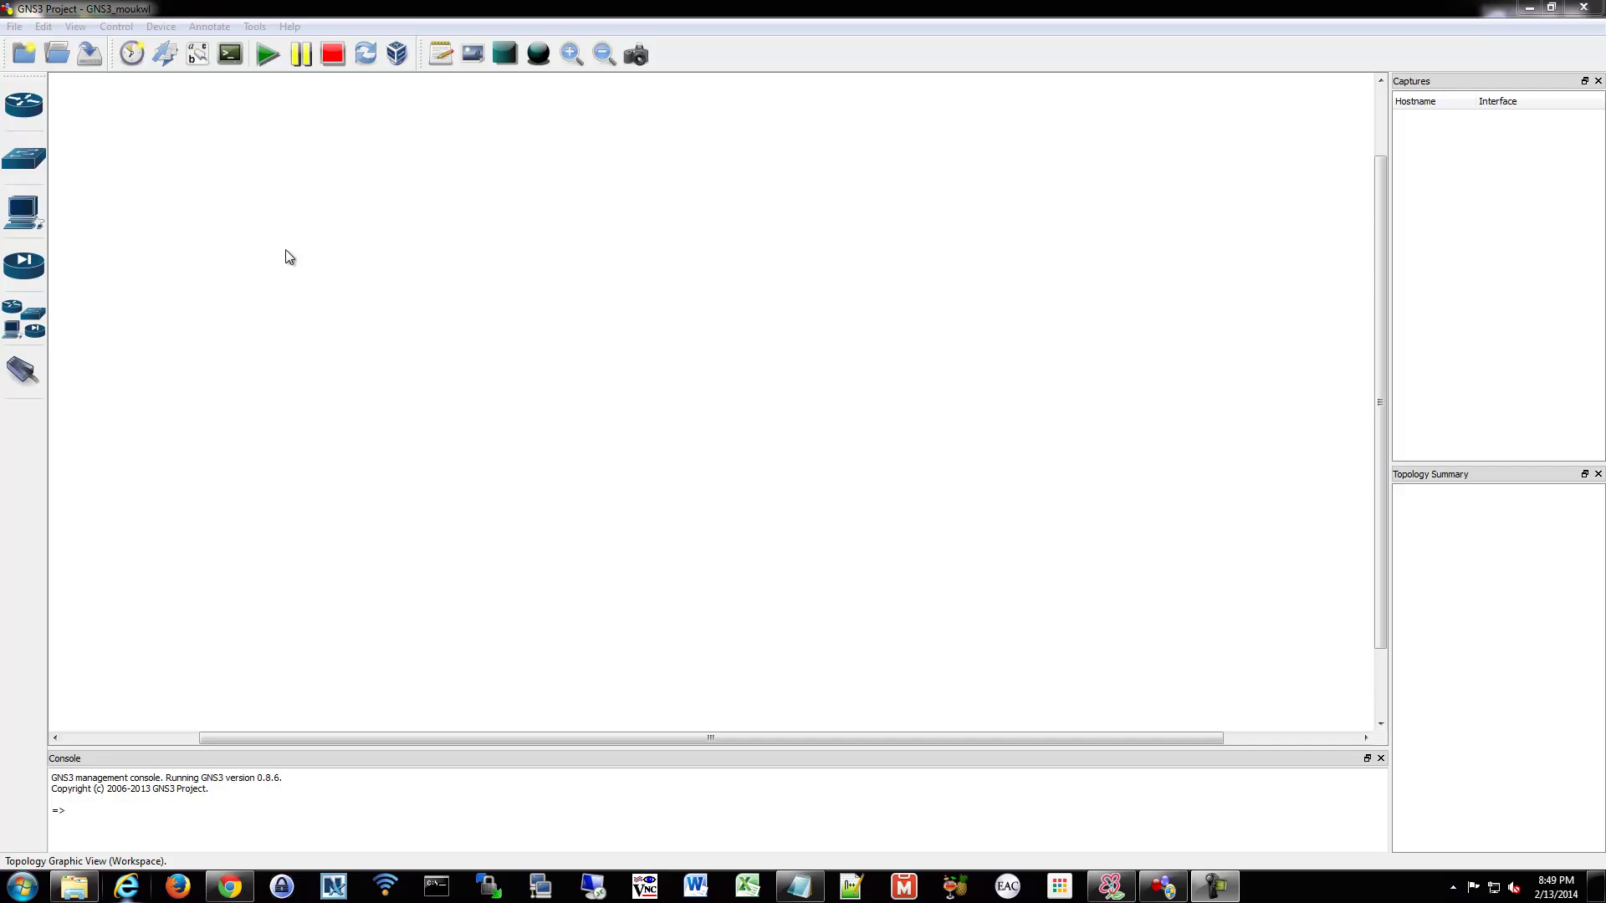
# Step: Add a c3700 router R1 and an Ethernet switch SW1 to the workspace
pyautogui.click(24, 104)
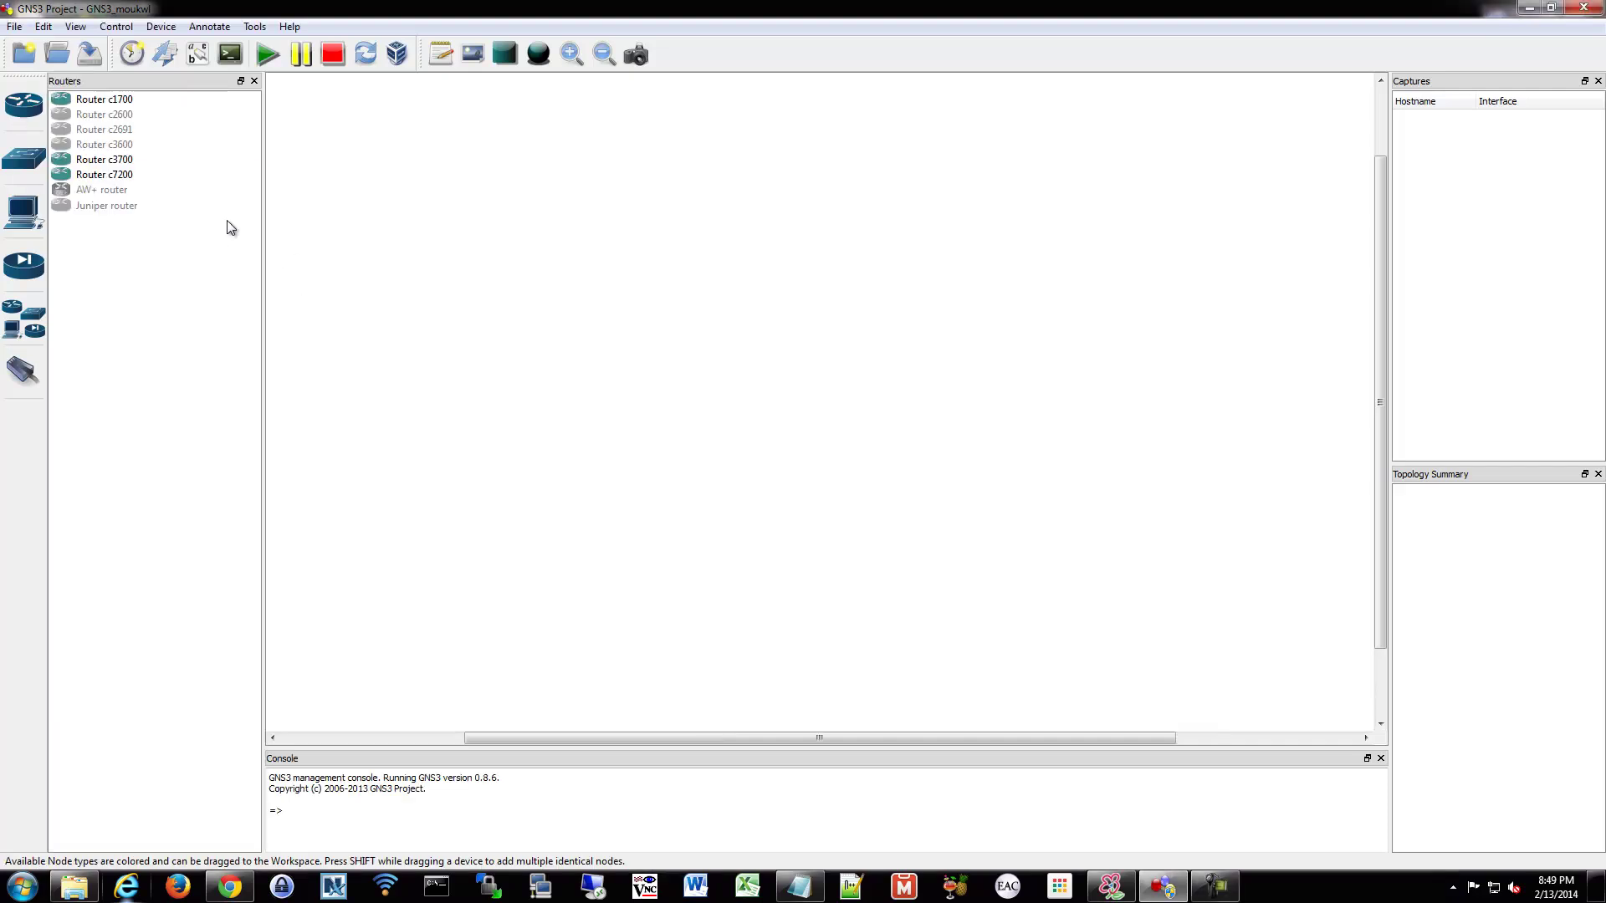
pyautogui.click(90, 162)
pyautogui.moveTo(90, 162); pyautogui.dragTo(18, 335)
pyautogui.click(21, 327)
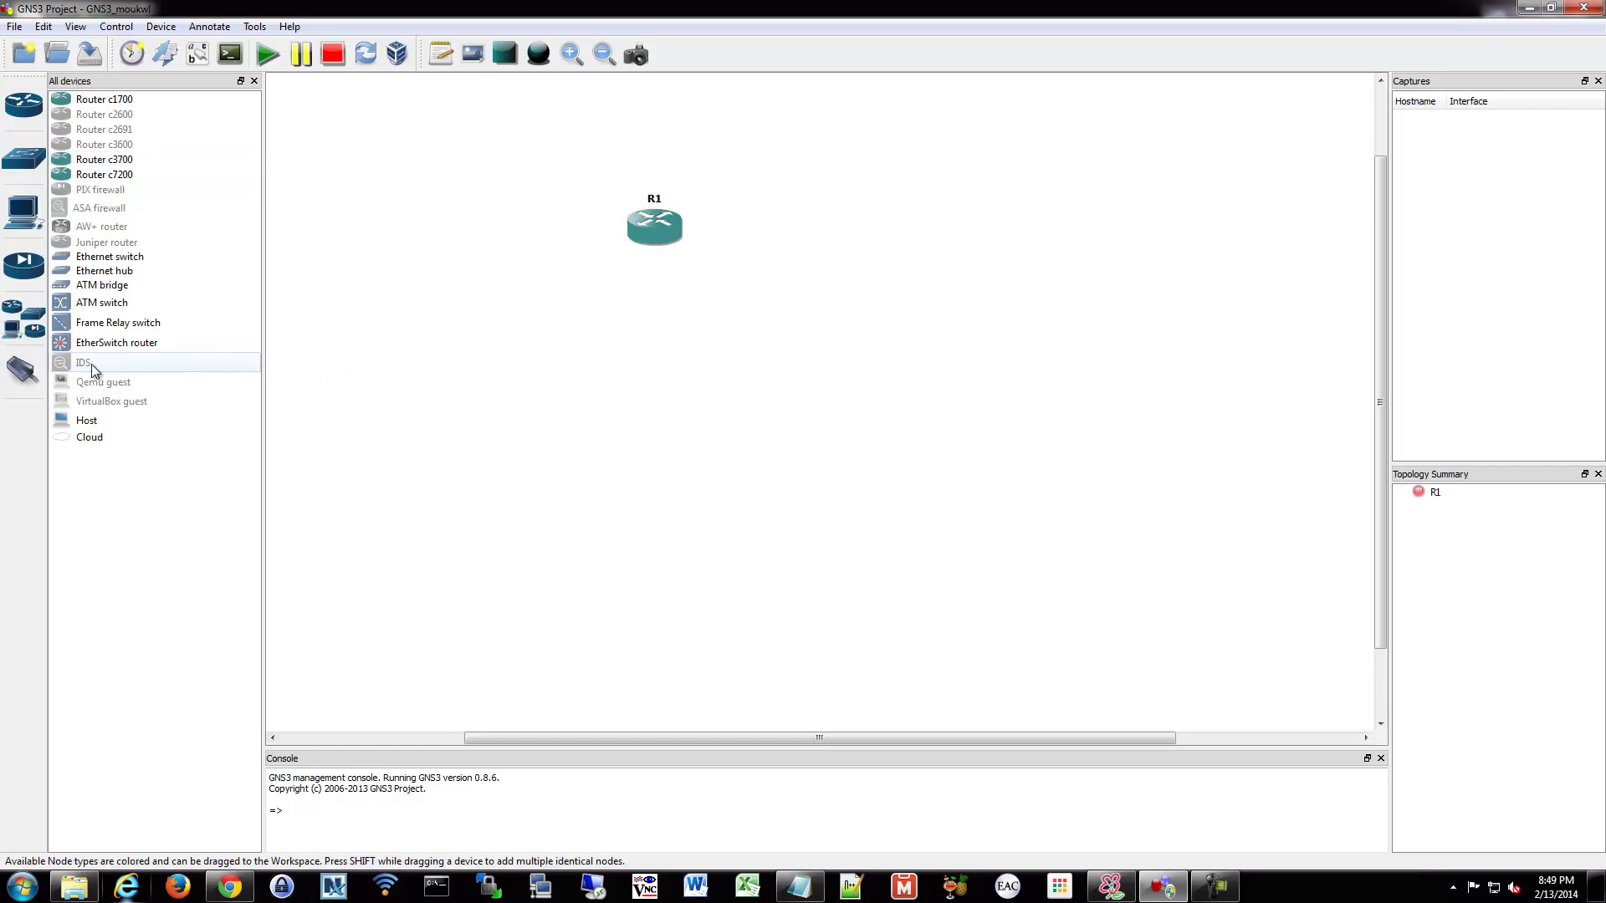
pyautogui.moveTo(105, 258); pyautogui.dragTo(660, 401)
pyautogui.click(23, 370)
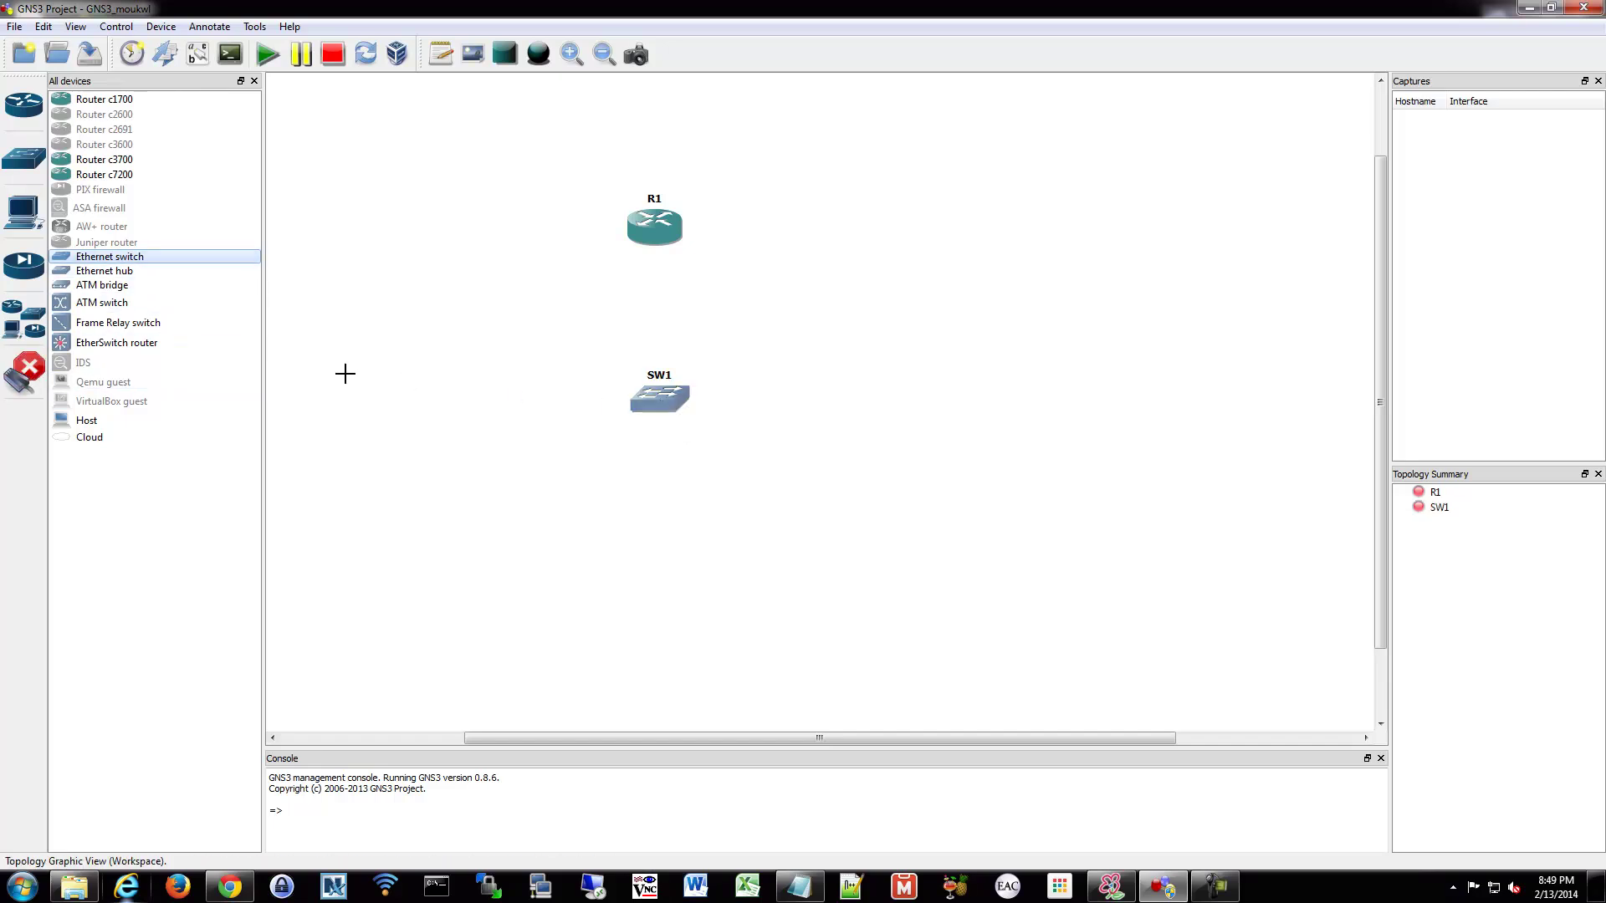
# Step: Link SW1 to R1's f0/0 and start all devices
pyautogui.click(648, 400)
pyautogui.click(674, 425)
pyautogui.click(653, 221)
pyautogui.click(687, 236)
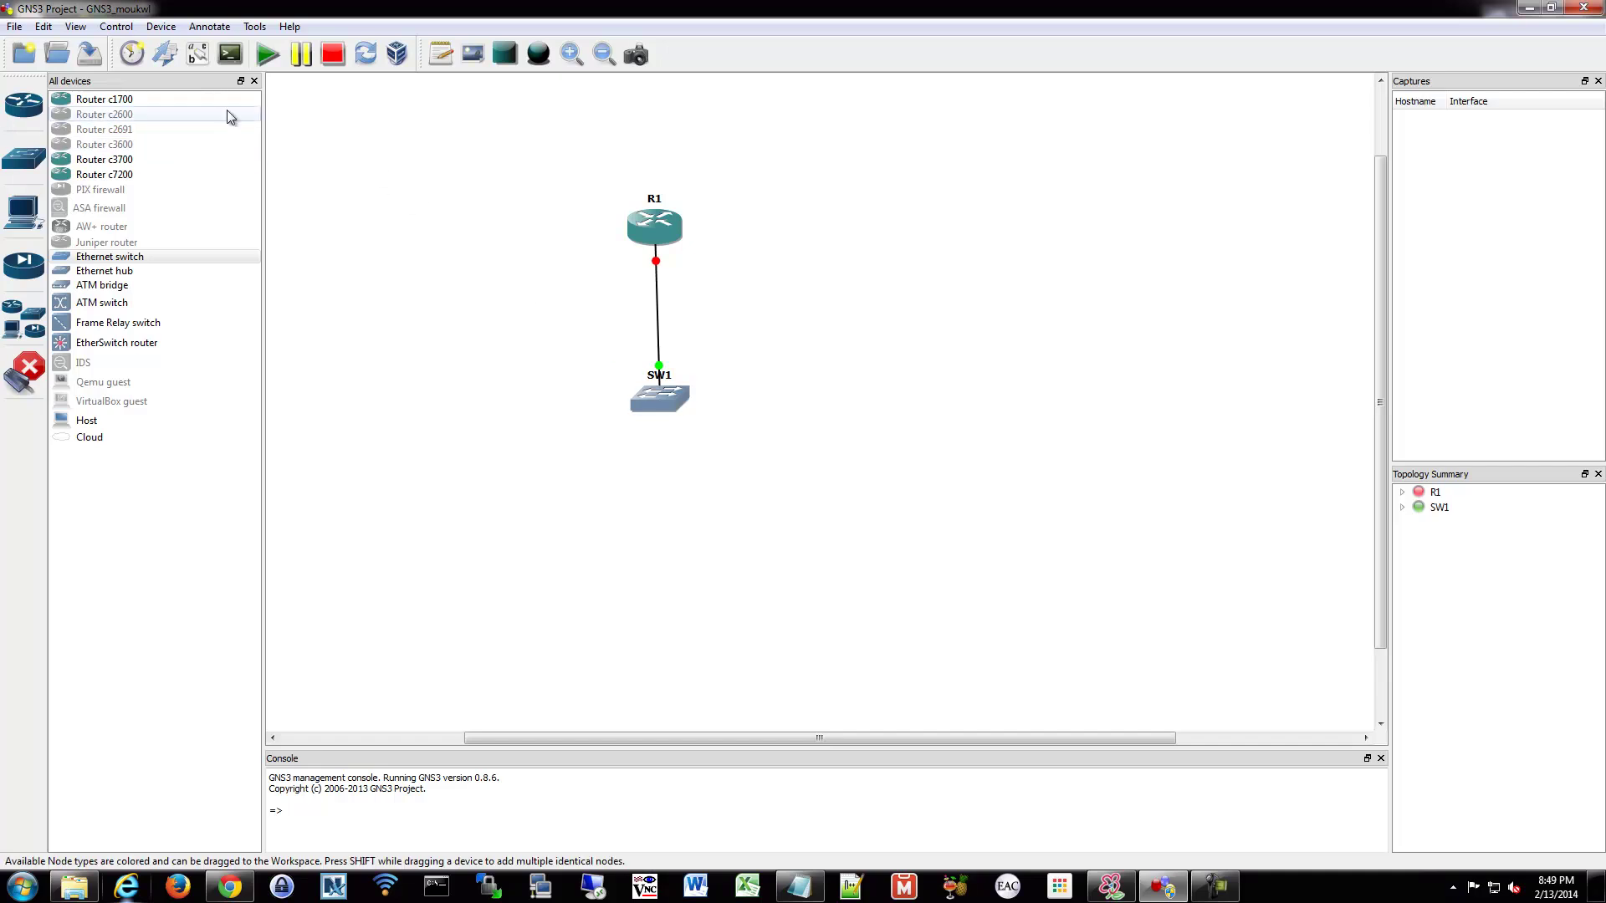
pyautogui.click(17, 376)
# Step: Move R1 and SW1 to the left of the workspace and centre R1's console window
pyautogui.rightClick(47, 492)
pyautogui.moveTo(677, 158); pyautogui.dragTo(475, 496)
pyautogui.moveTo(544, 239); pyautogui.dragTo(274, 209)
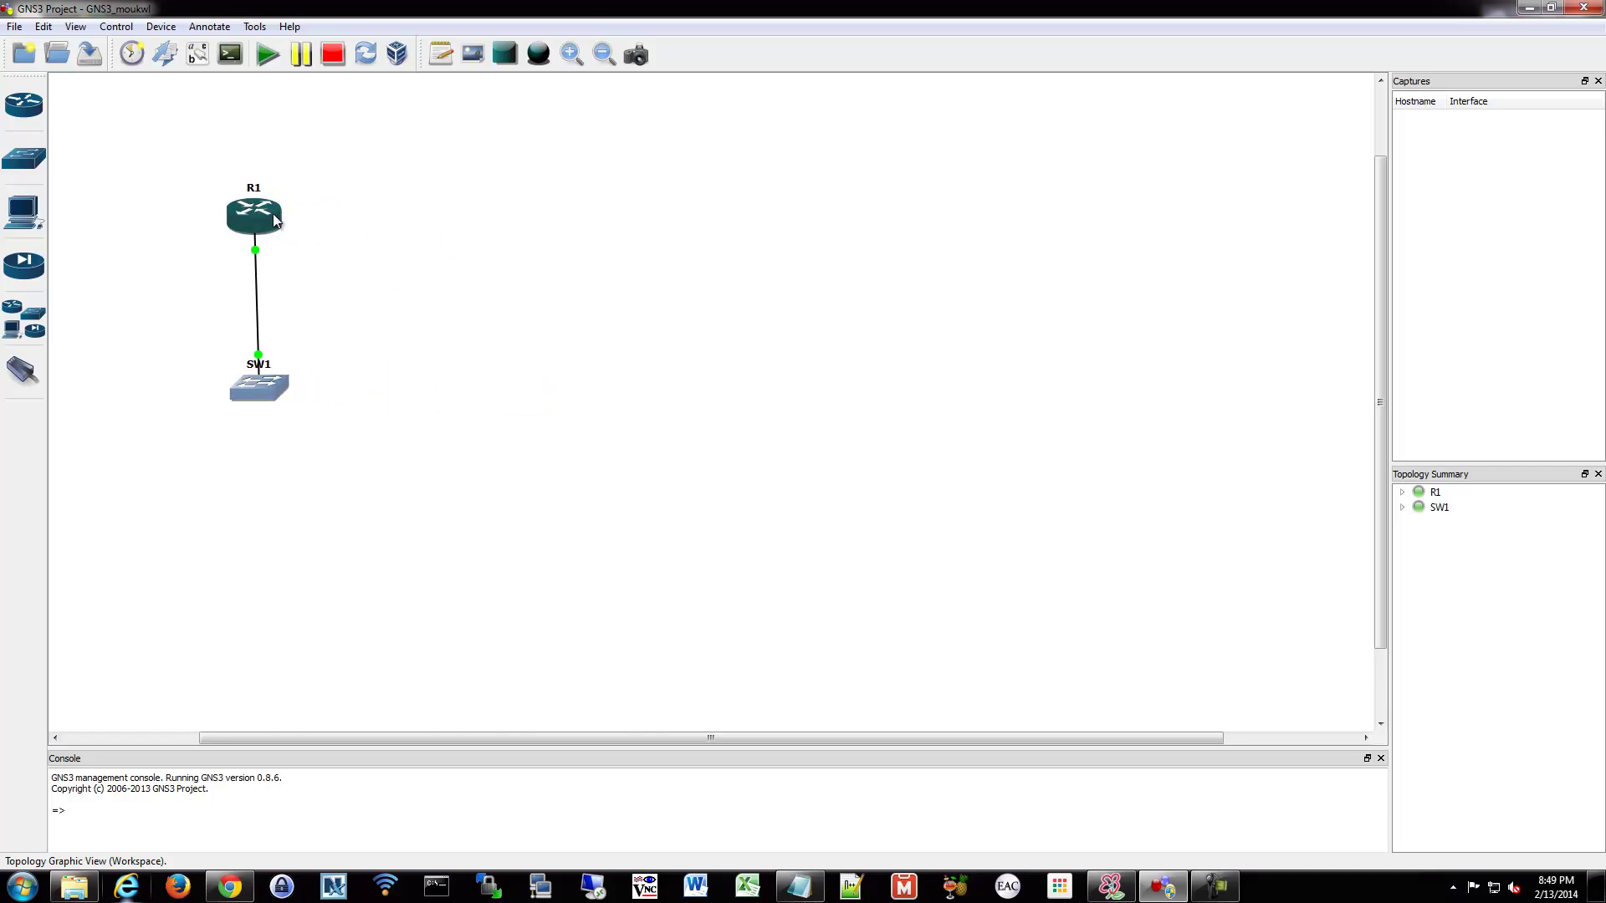
pyautogui.moveTo(501, 129); pyautogui.dragTo(782, 194)
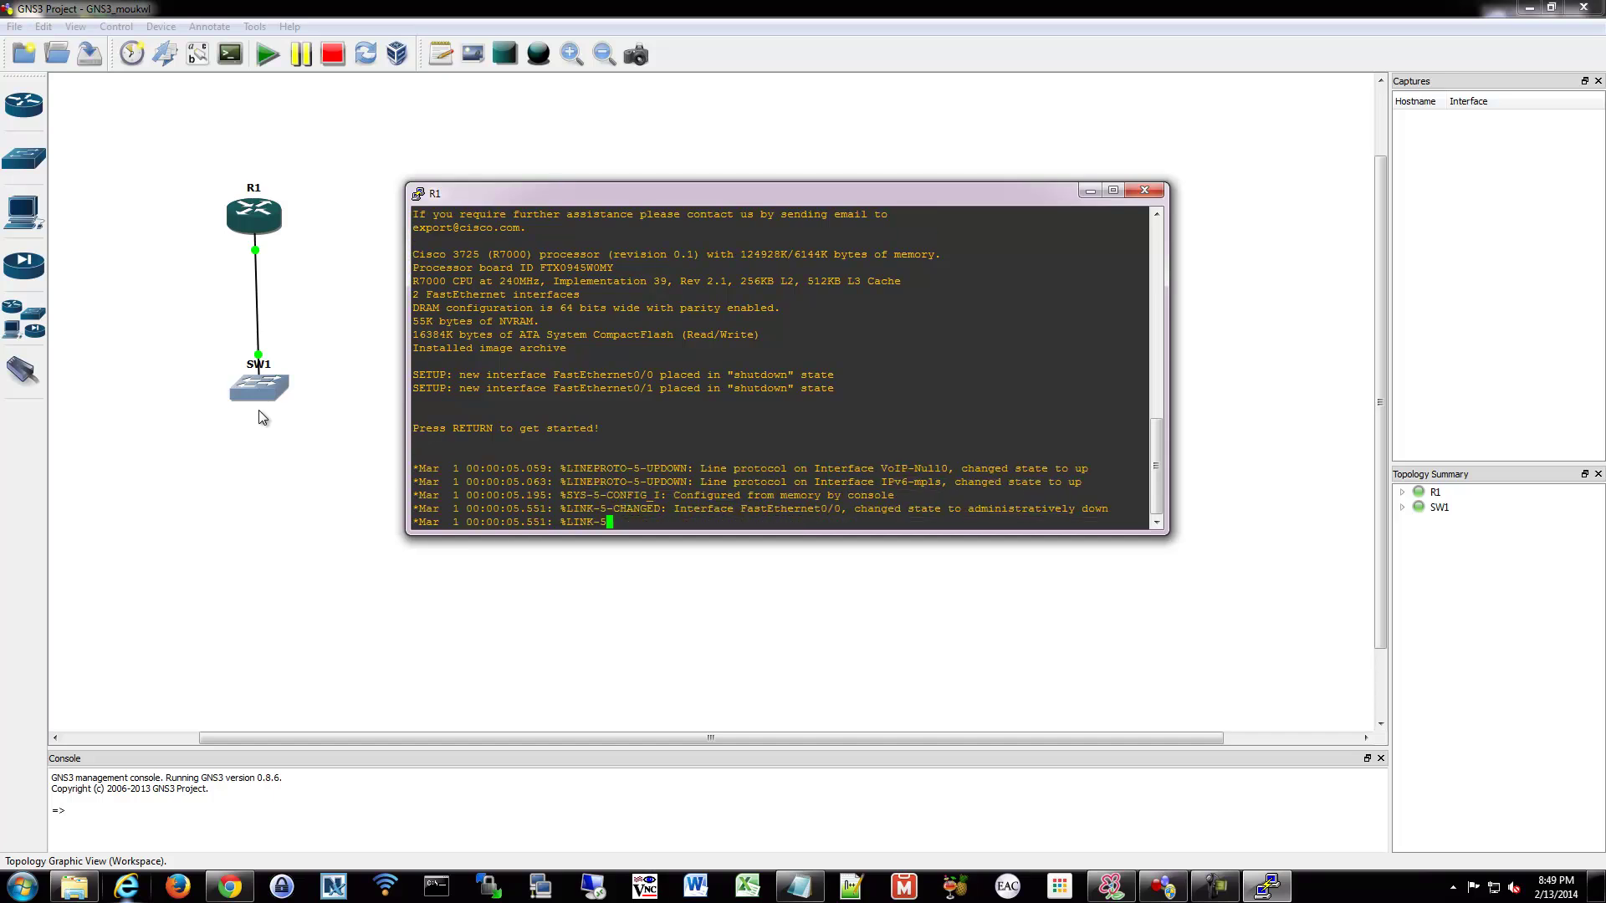
# Step: Run 'sh ip int br' on R1, then show interface labels such as f0/0 on the link
pyautogui.press('Return')
pyautogui.press('Return')
pyautogui.press('Return')
pyautogui.press('Return')
pyautogui.press('Return')
pyautogui.press('Return')
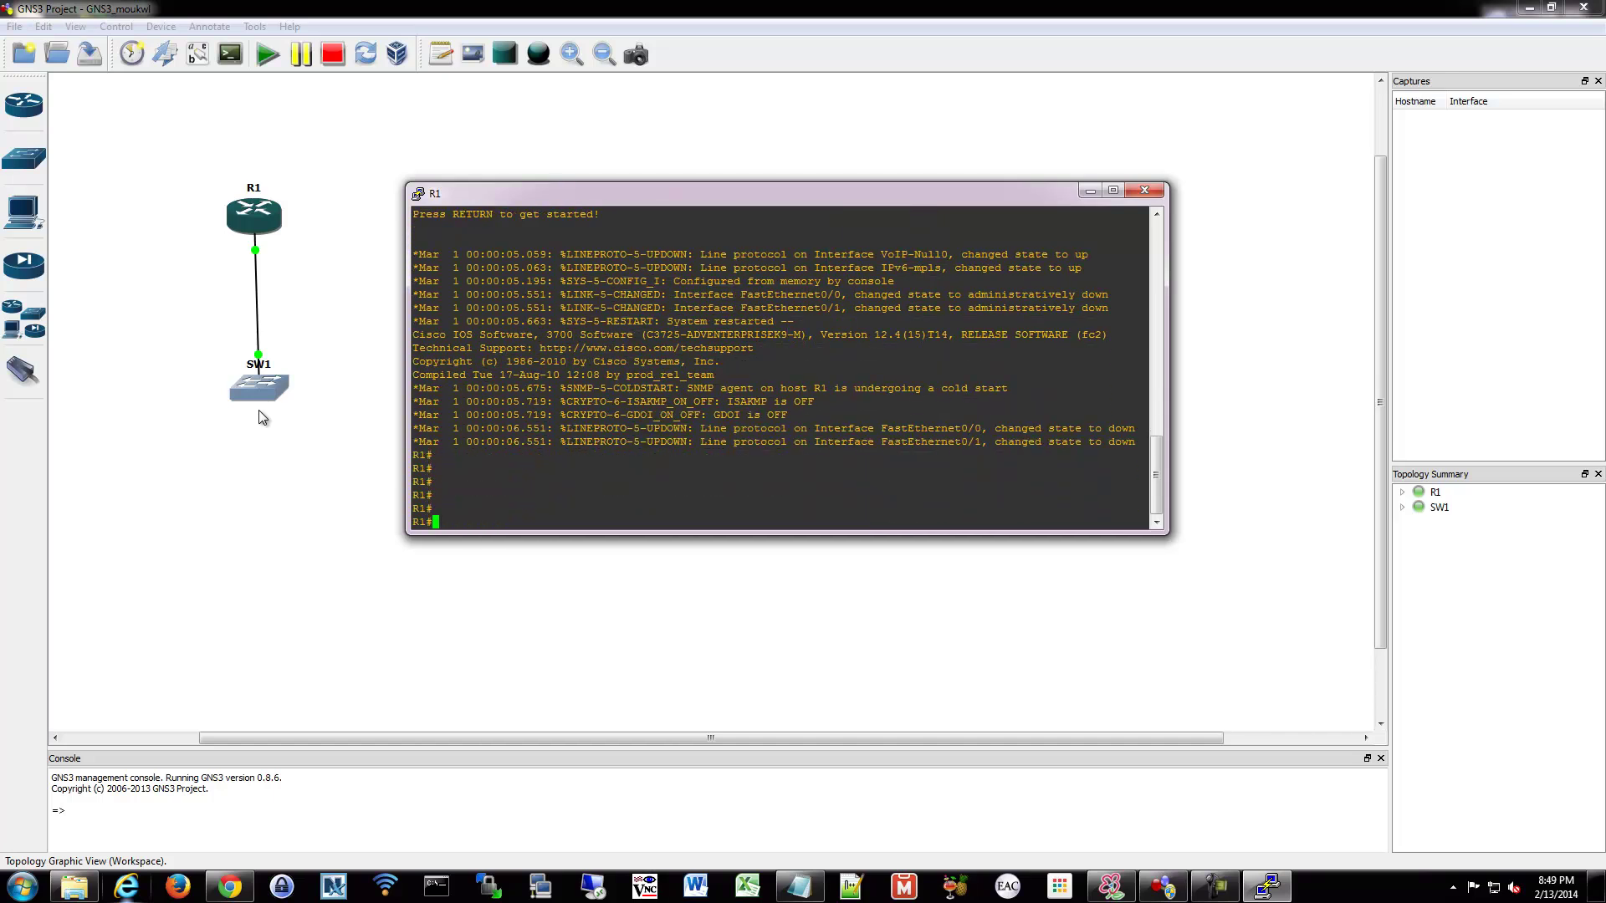
pyautogui.write('sh ip int br')
pyautogui.press('Return')
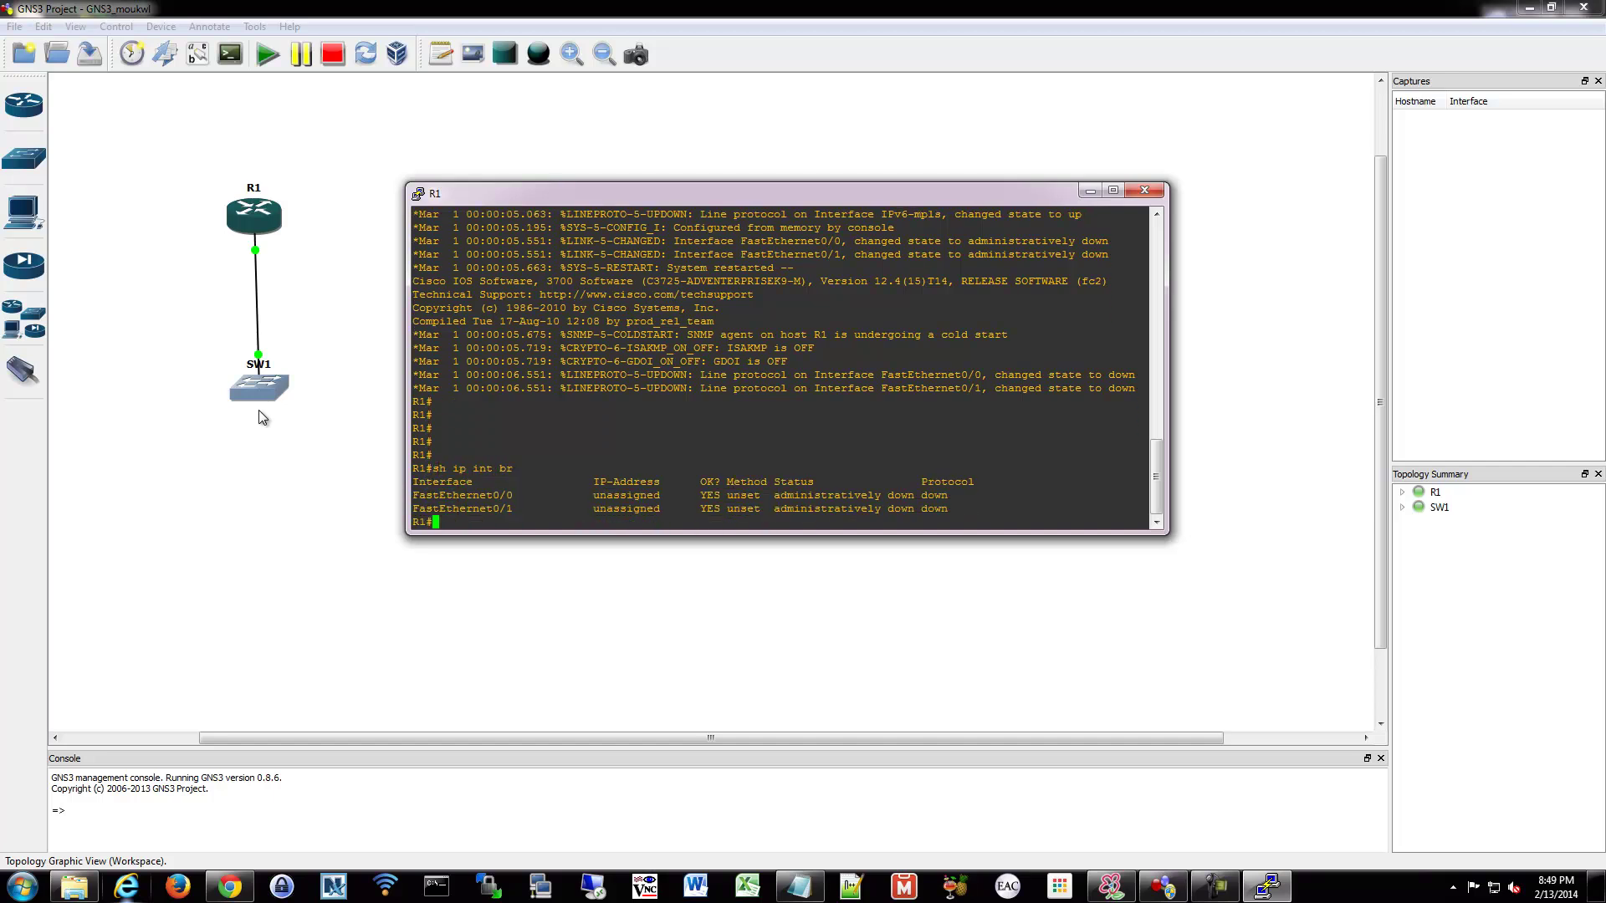
pyautogui.click(264, 256)
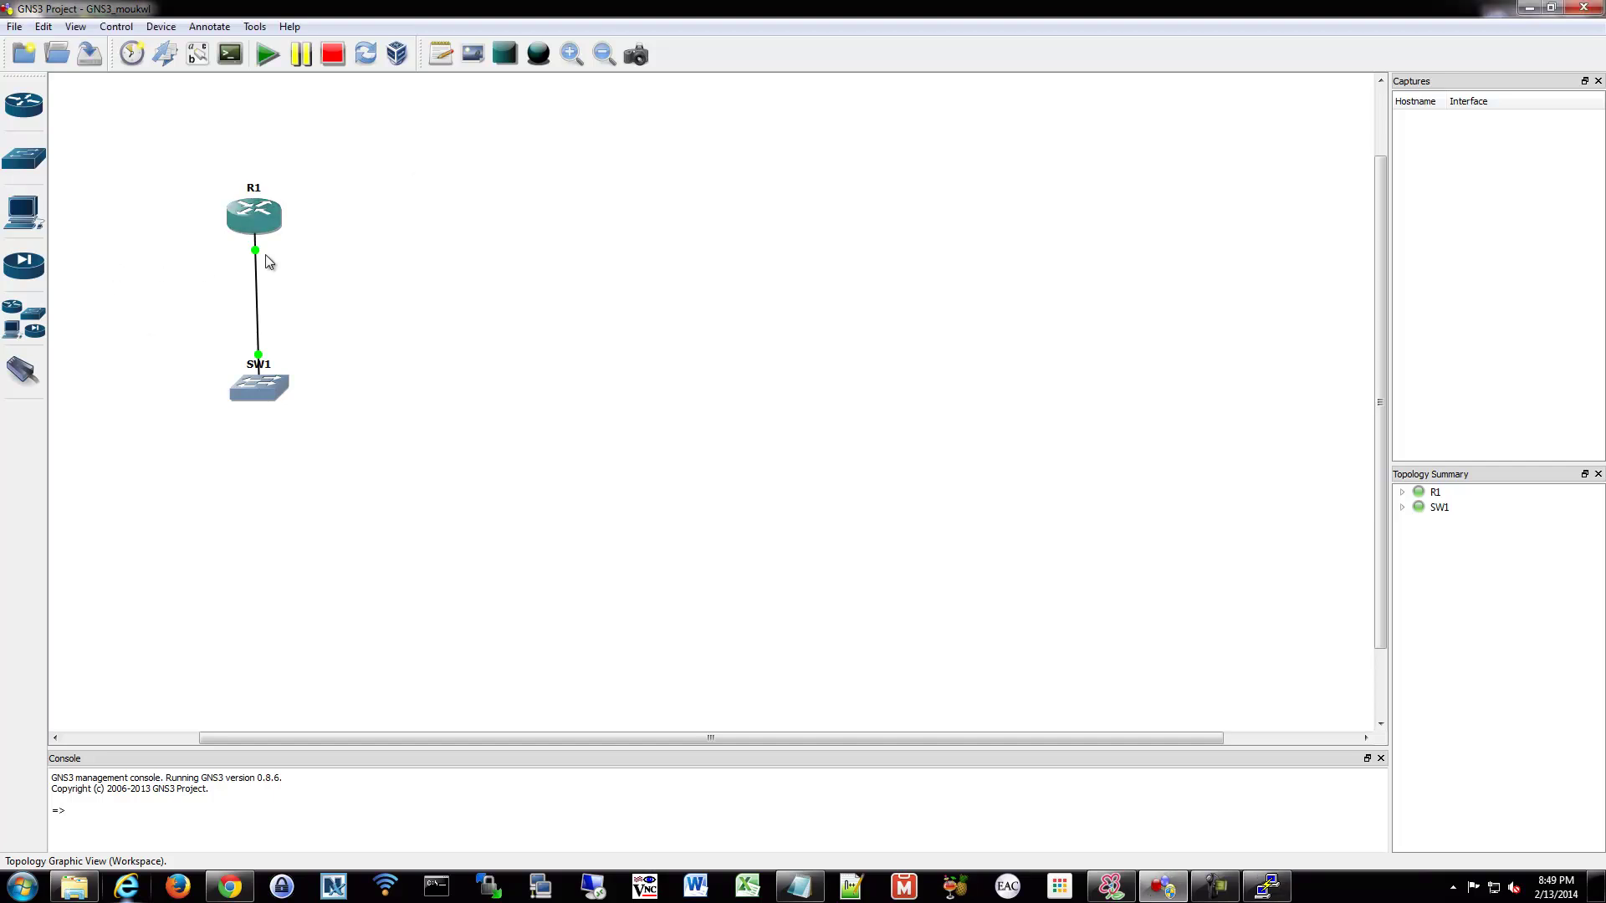
pyautogui.click(199, 60)
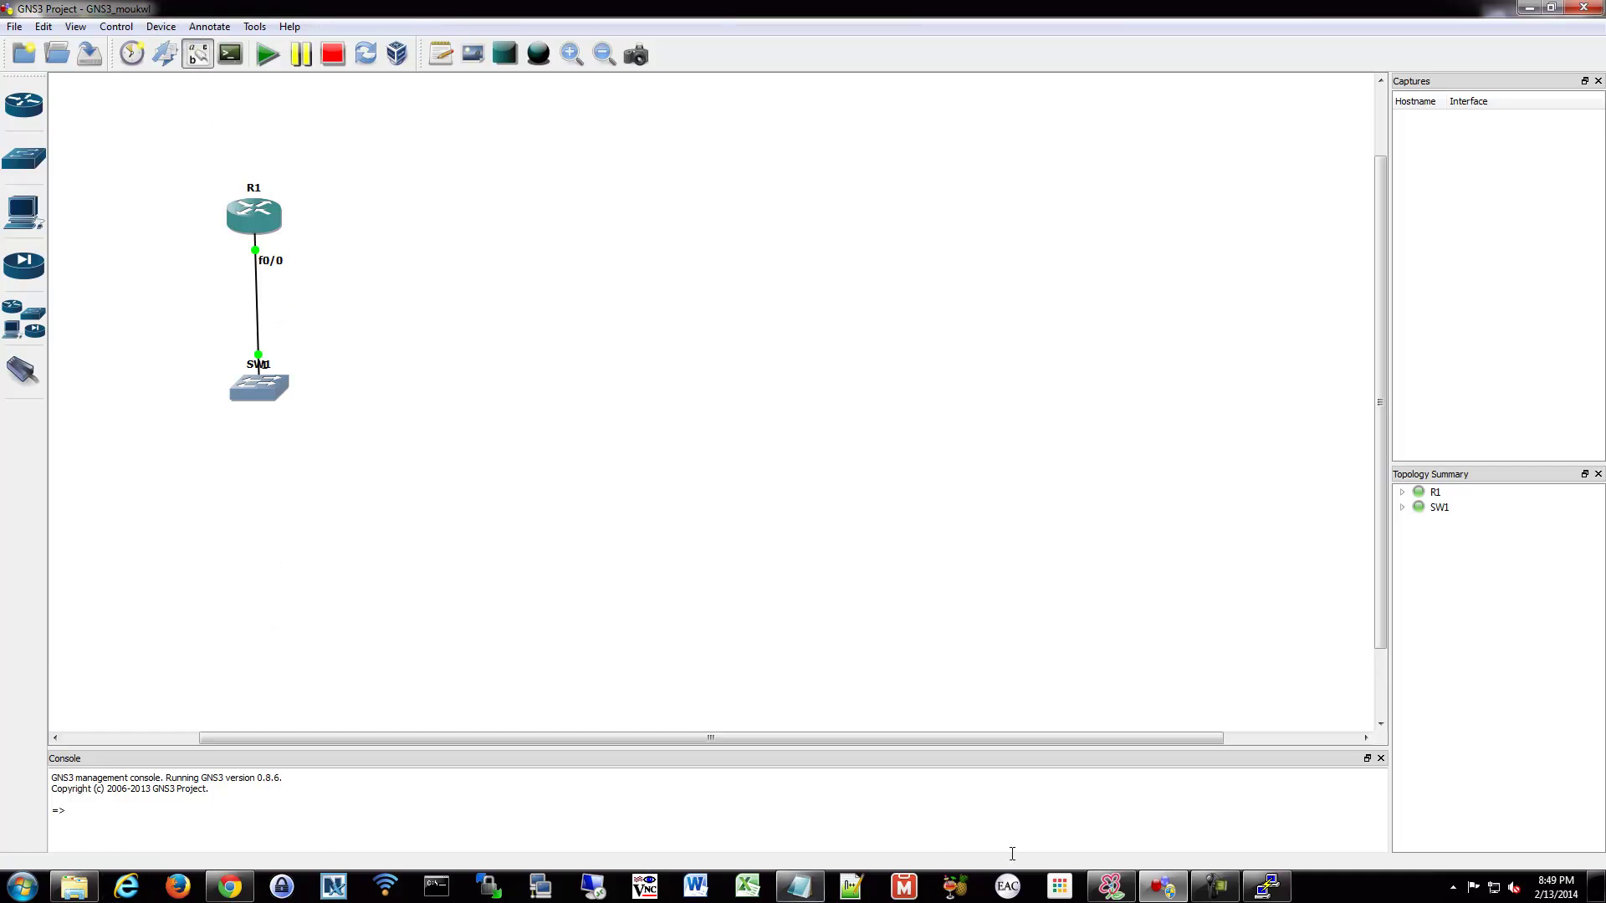
# Step: In R1's console, enter global configuration with 'conf t' and select interface fa0/0
pyautogui.click(1272, 888)
pyautogui.write('conf t')
pyautogui.press('Return')
pyautogui.write('int ')
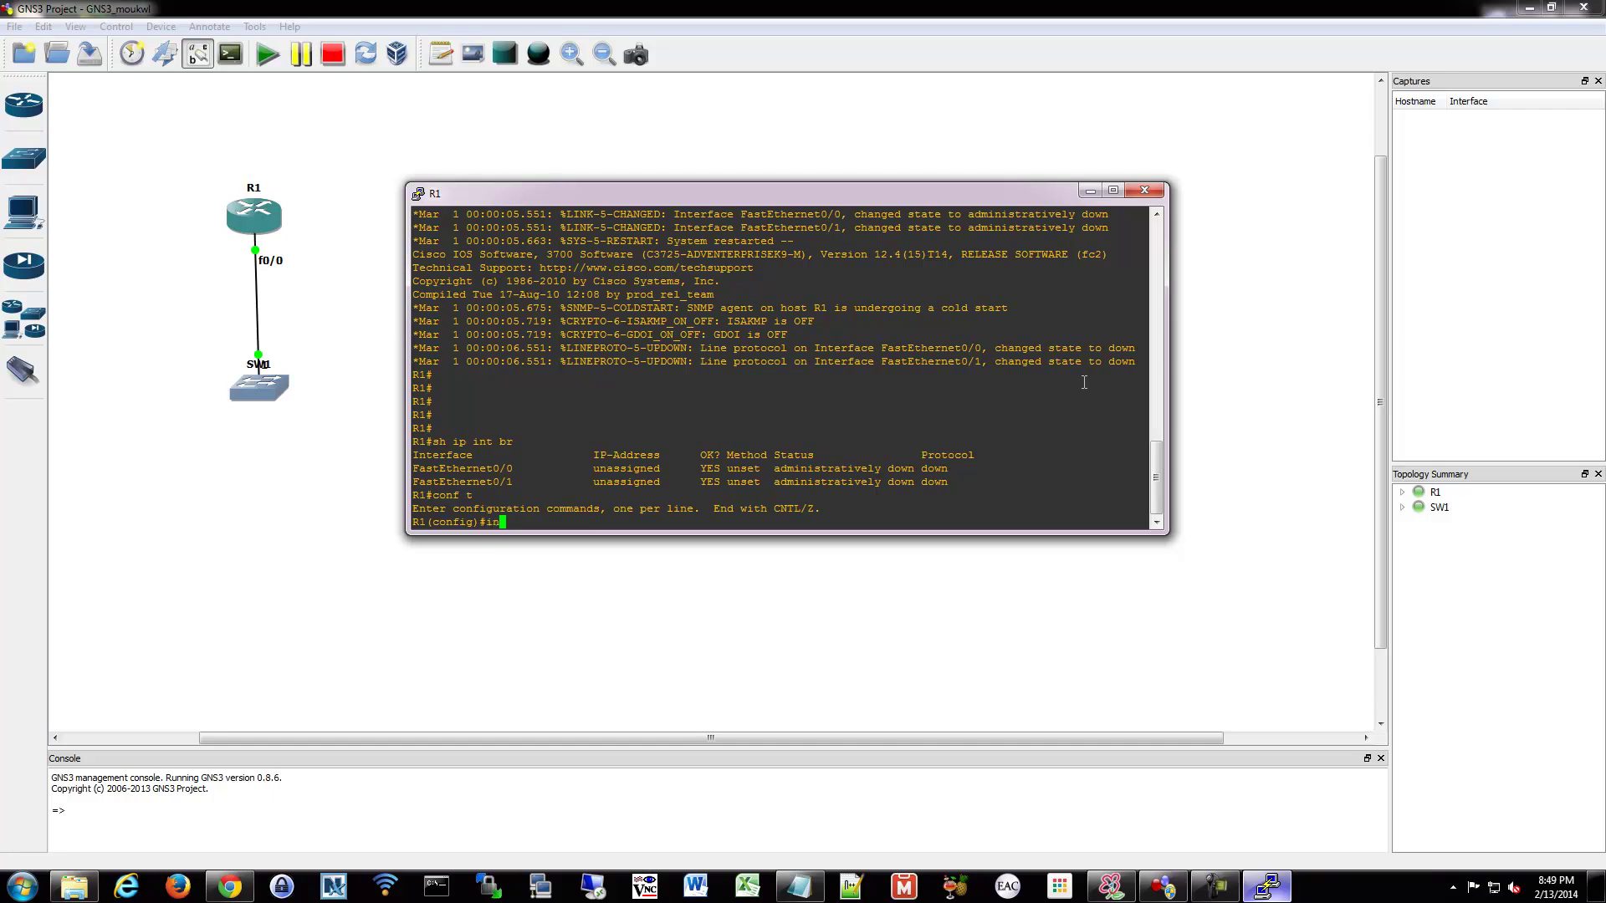
pyautogui.write('fa0/0')
pyautogui.press('Return')
pyautogui.press('Return')
pyautogui.press('Return')
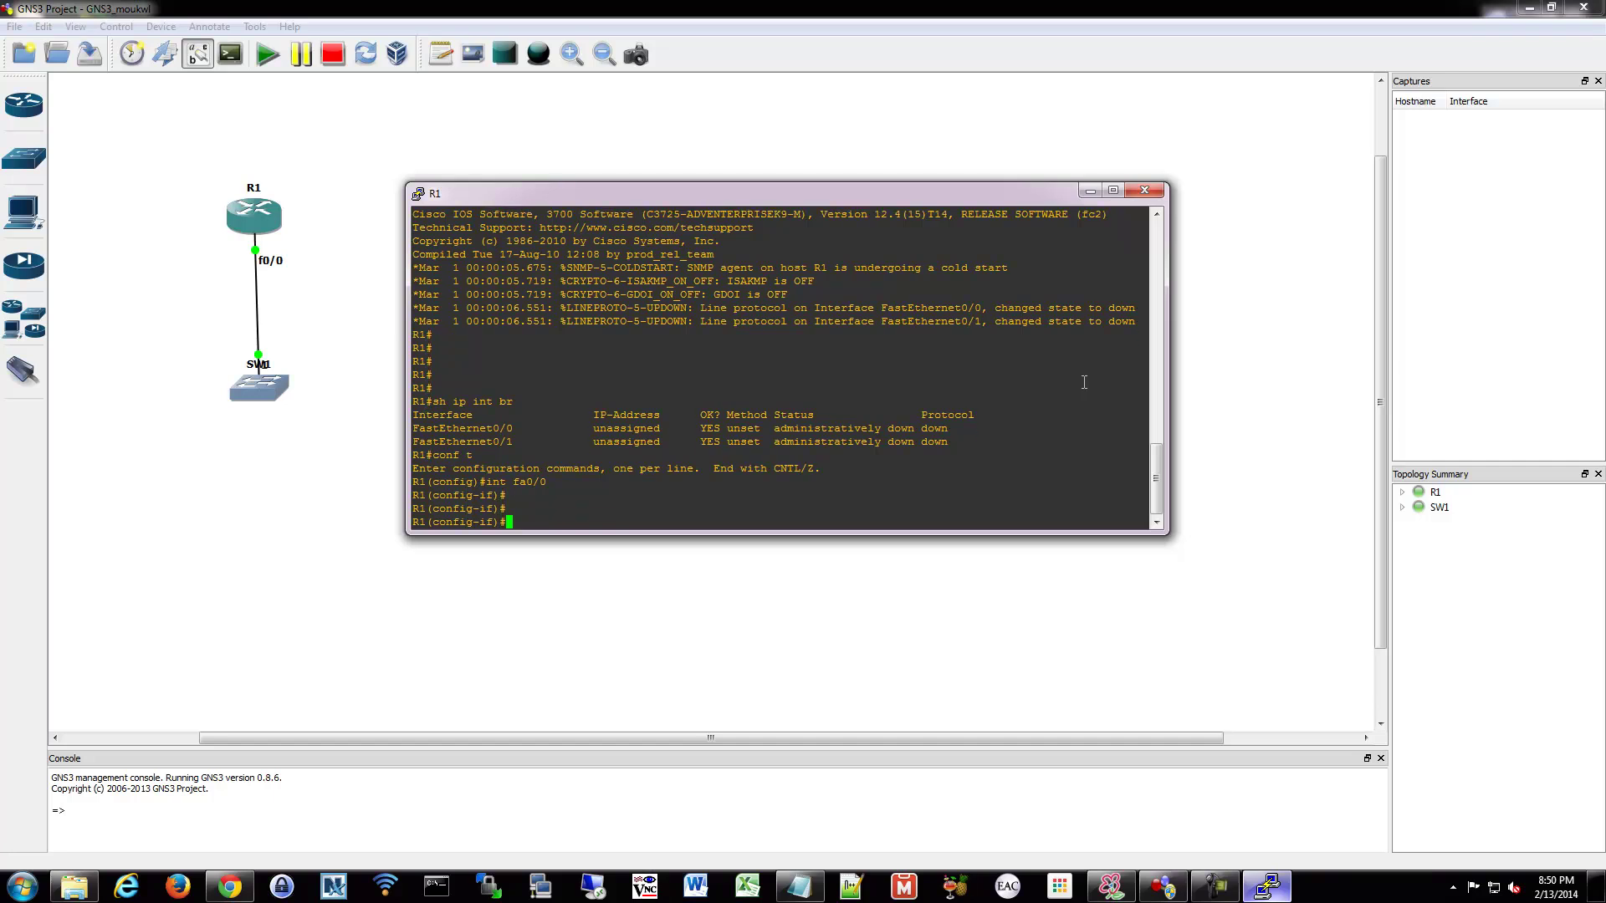
# Step: Enable 'ip flow ingress' on fa0/0, then exit the interface configuration
pyautogui.write('ip flow ?')
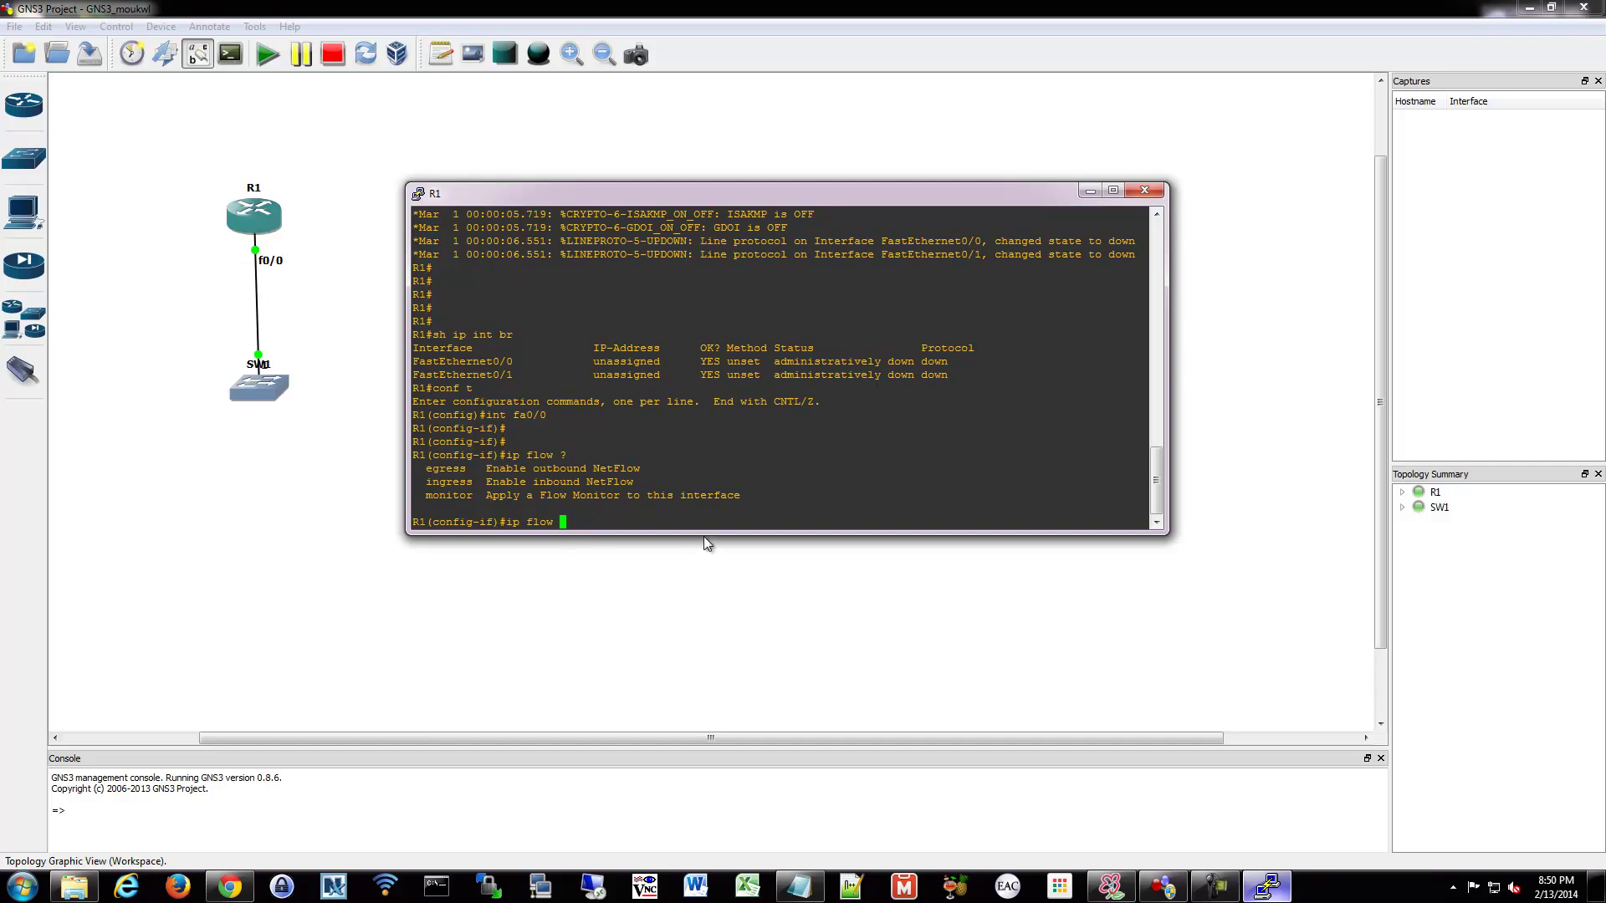
pyautogui.write('egre')
pyautogui.press('BackSpace')
pyautogui.press('BackSpace')
pyautogui.press('BackSpace')
pyautogui.press('BackSpace')
pyautogui.write('ss')
pyautogui.press('Return')
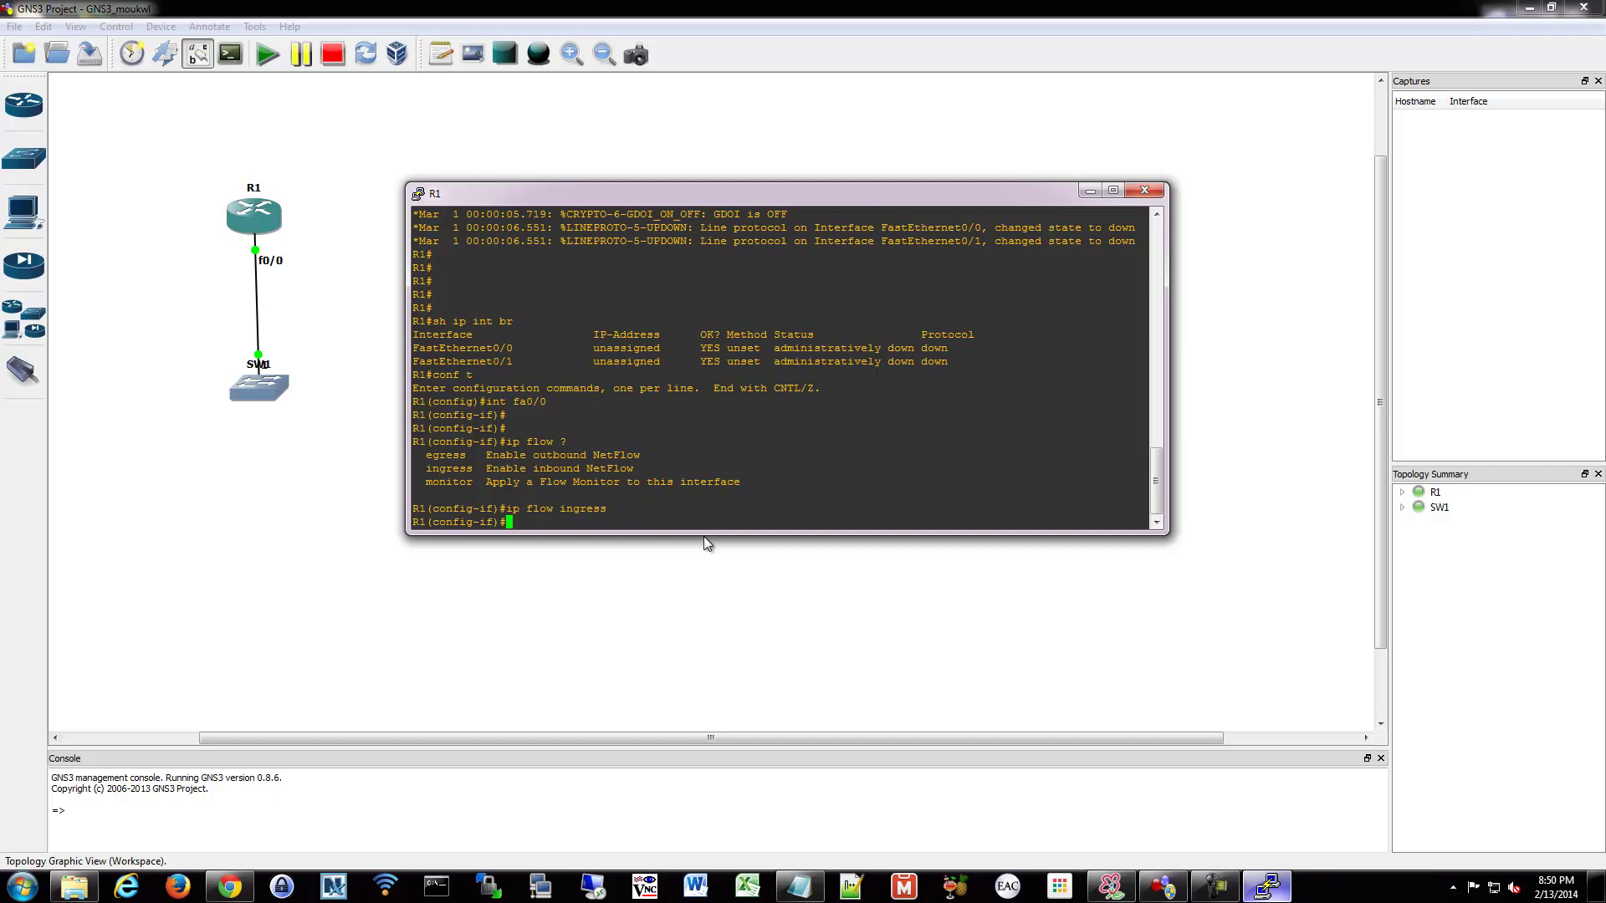
pyautogui.write('exit')
pyautogui.press('Return')
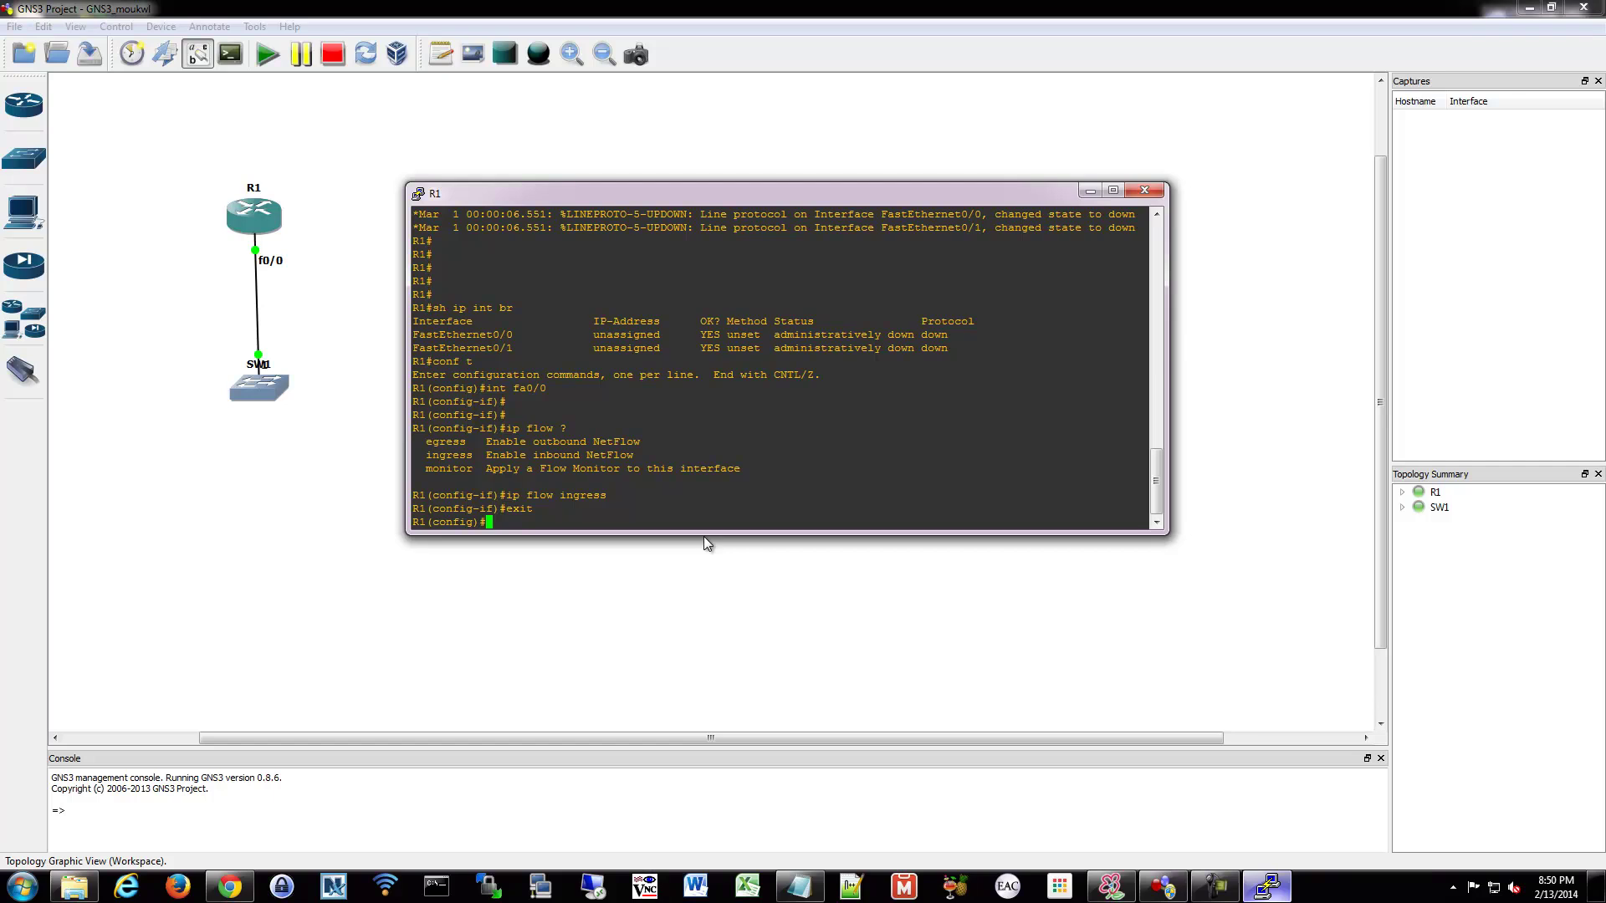
# Step: Set the NetFlow export destination to 192.168.1.2 port 2055
pyautogui.write('ip flow')
pyautogui.press('Tab')
pyautogui.write('ex')
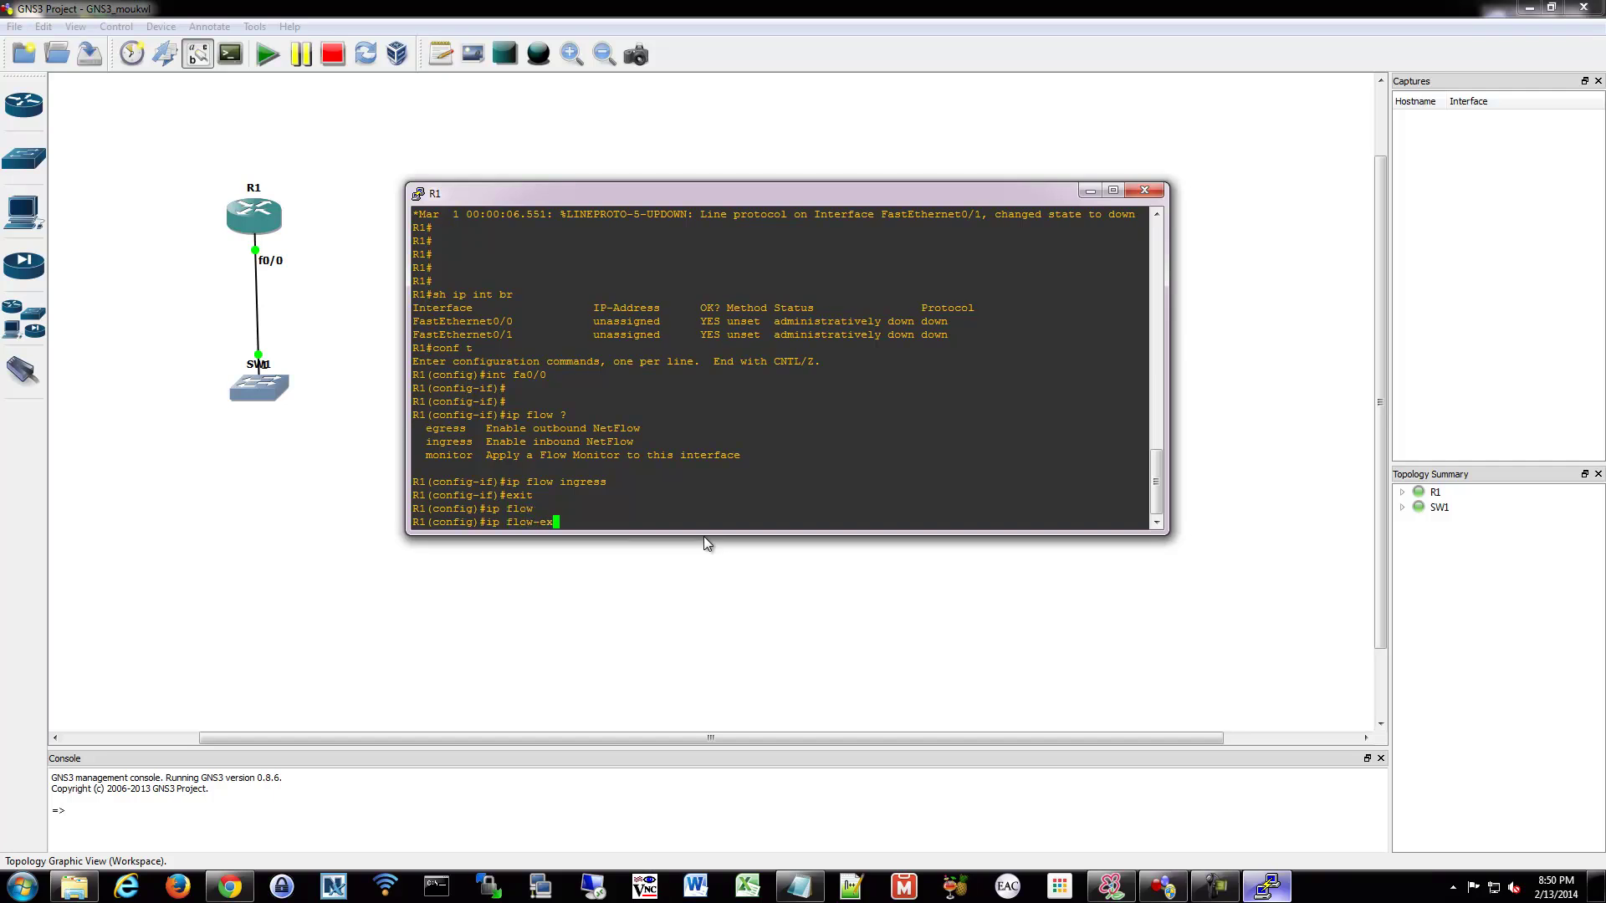
pyautogui.press('Tab')
pyautogui.write('des')
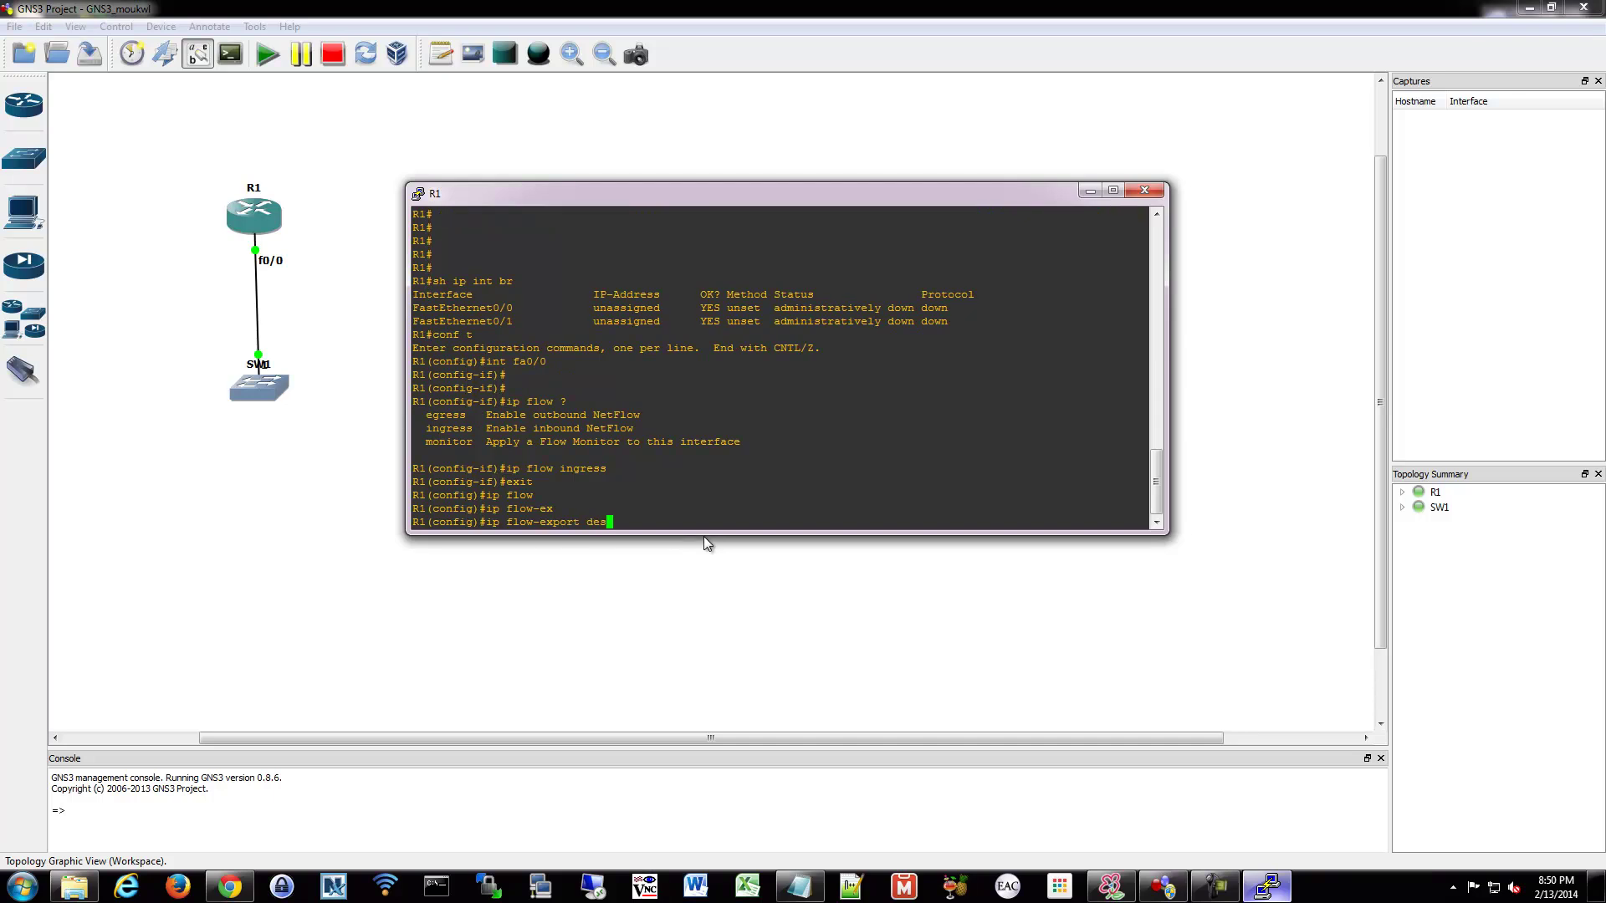
pyautogui.press('Tab')
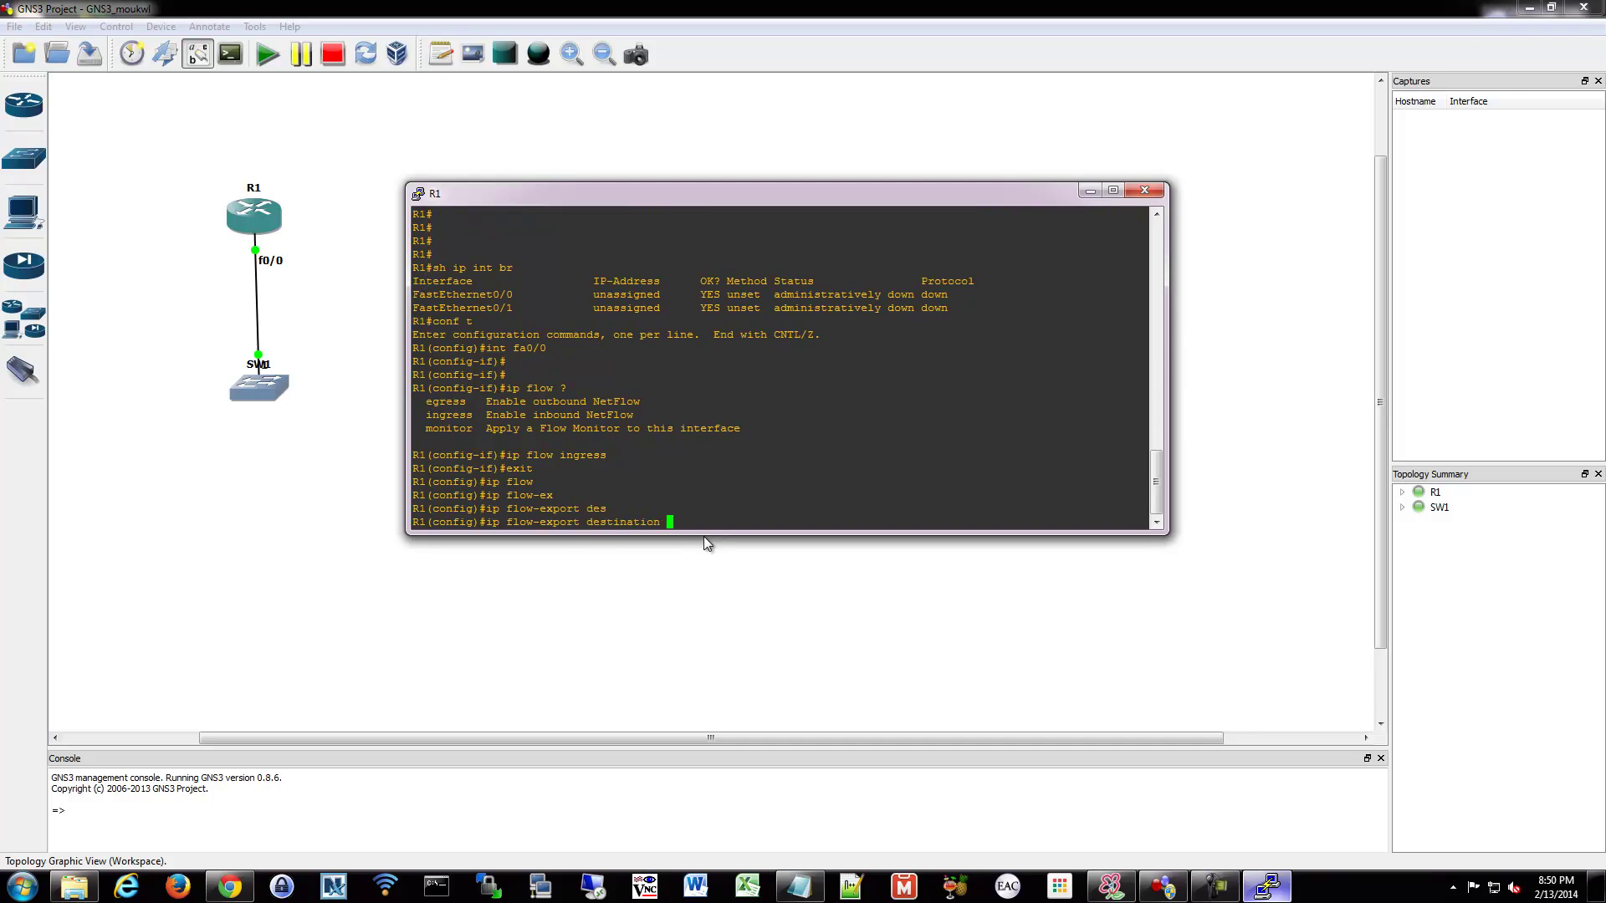
pyautogui.write('192.168.1.2 ?')
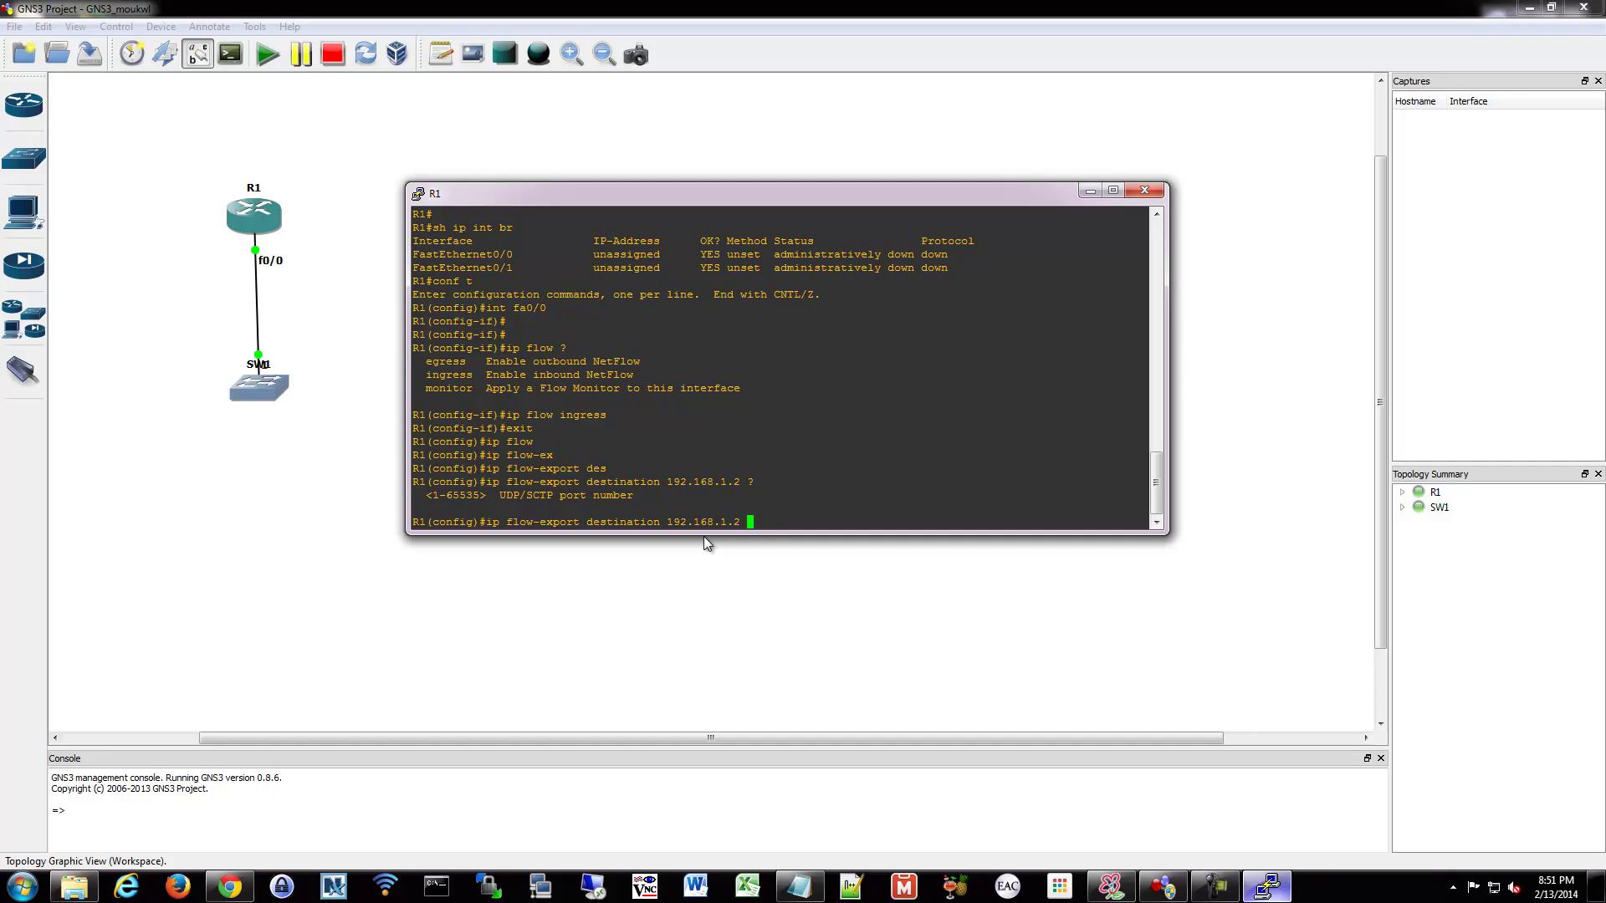
pyautogui.write('2055')
pyautogui.press('Return')
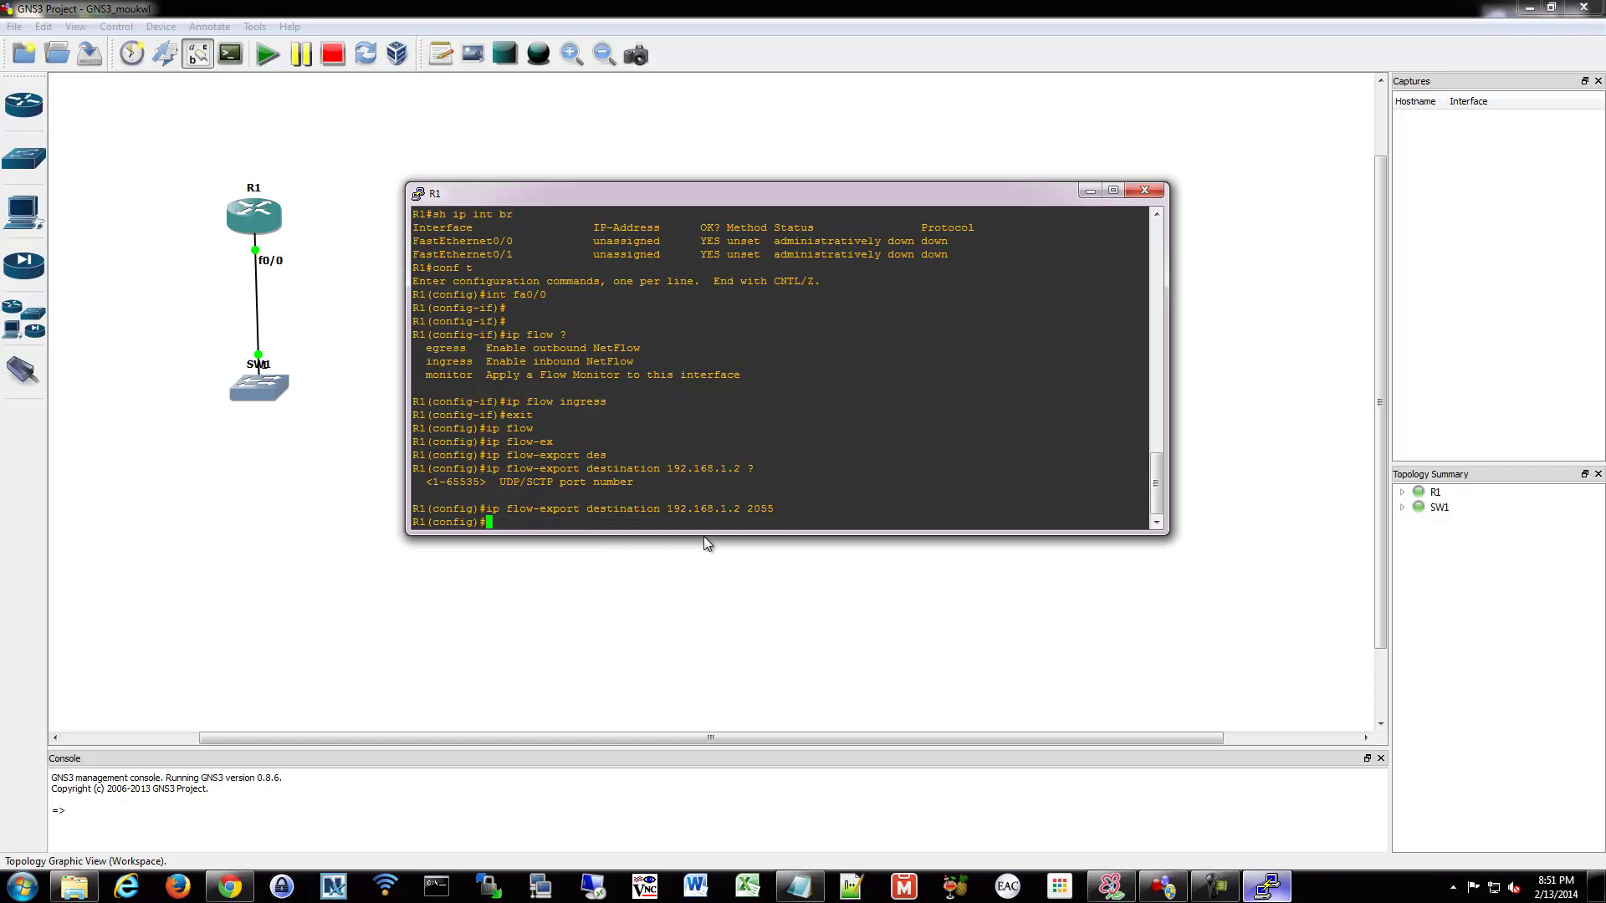
# Step: Set the NetFlow export version to 5
pyautogui.write('ip flow')
pyautogui.press('Tab')
pyautogui.write('ex')
pyautogui.press('Tab')
pyautogui.write('v')
pyautogui.press('Tab')
pyautogui.write('?')
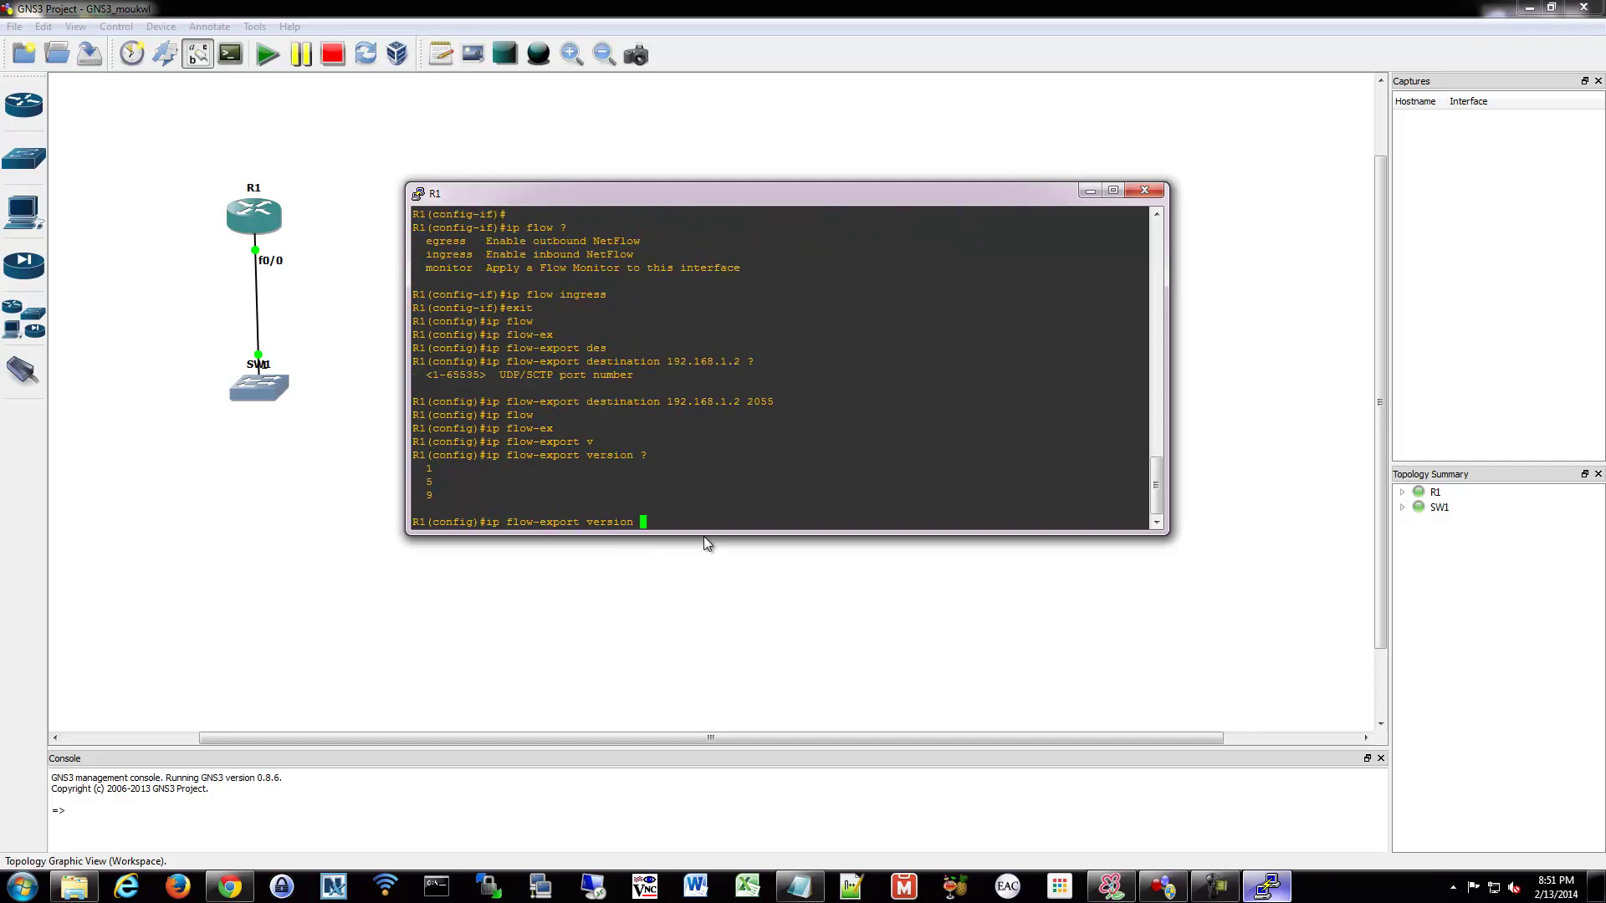
pyautogui.write('5')
pyautogui.press('Return')
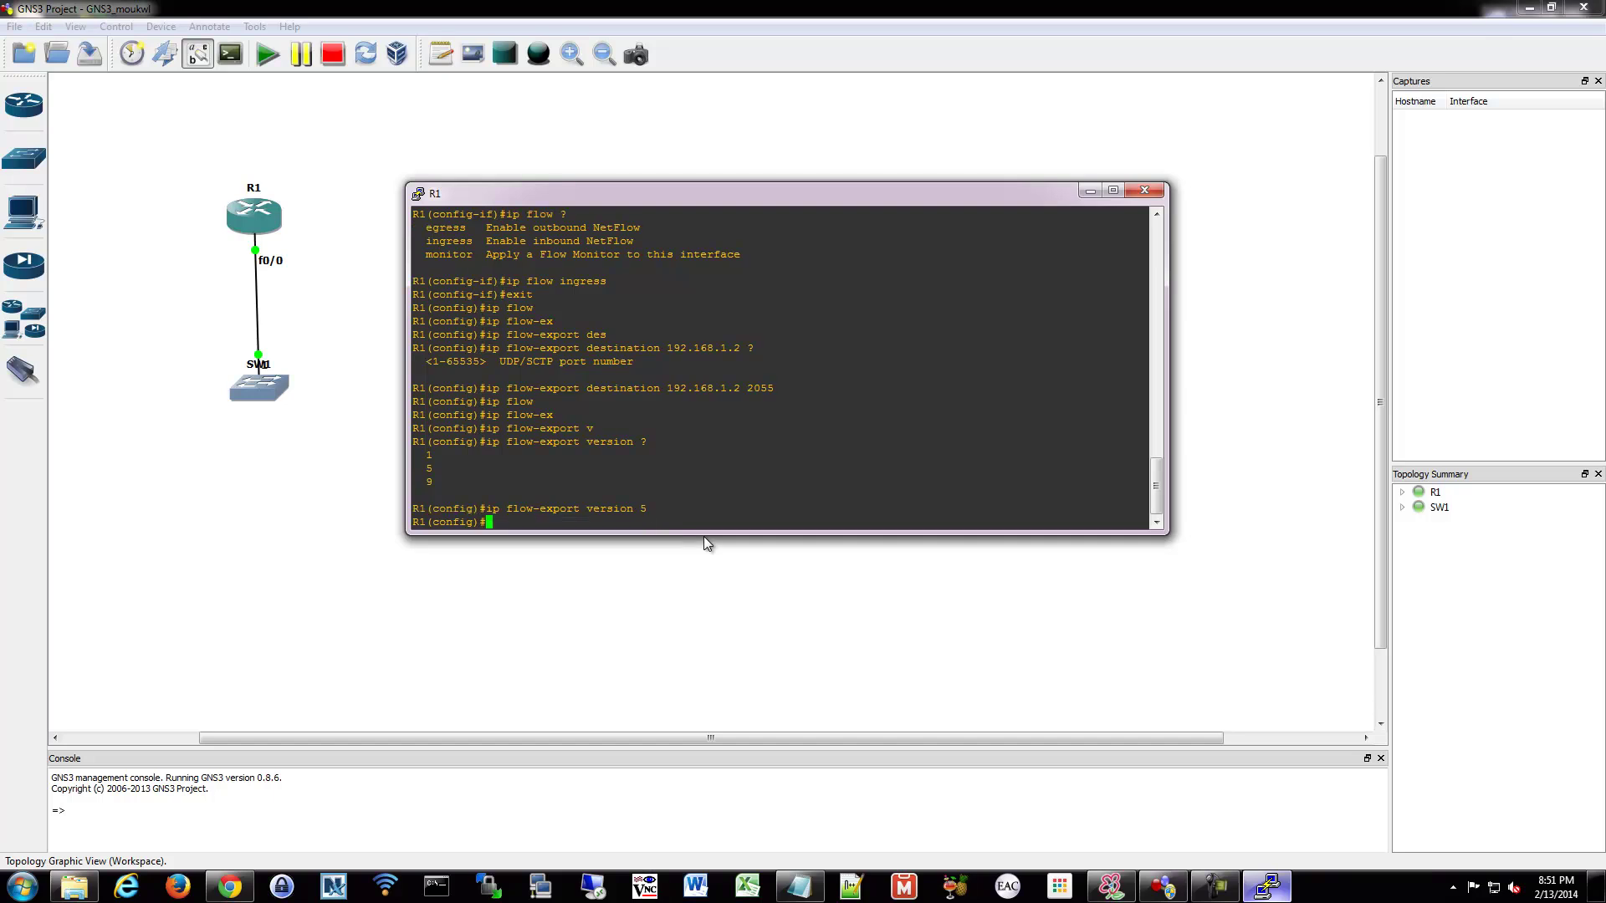
# Step: Leave configuration mode with 'end' and return to privileged EXEC
pyautogui.press('Return')
pyautogui.press('Return')
pyautogui.write('end')
pyautogui.press('Return')
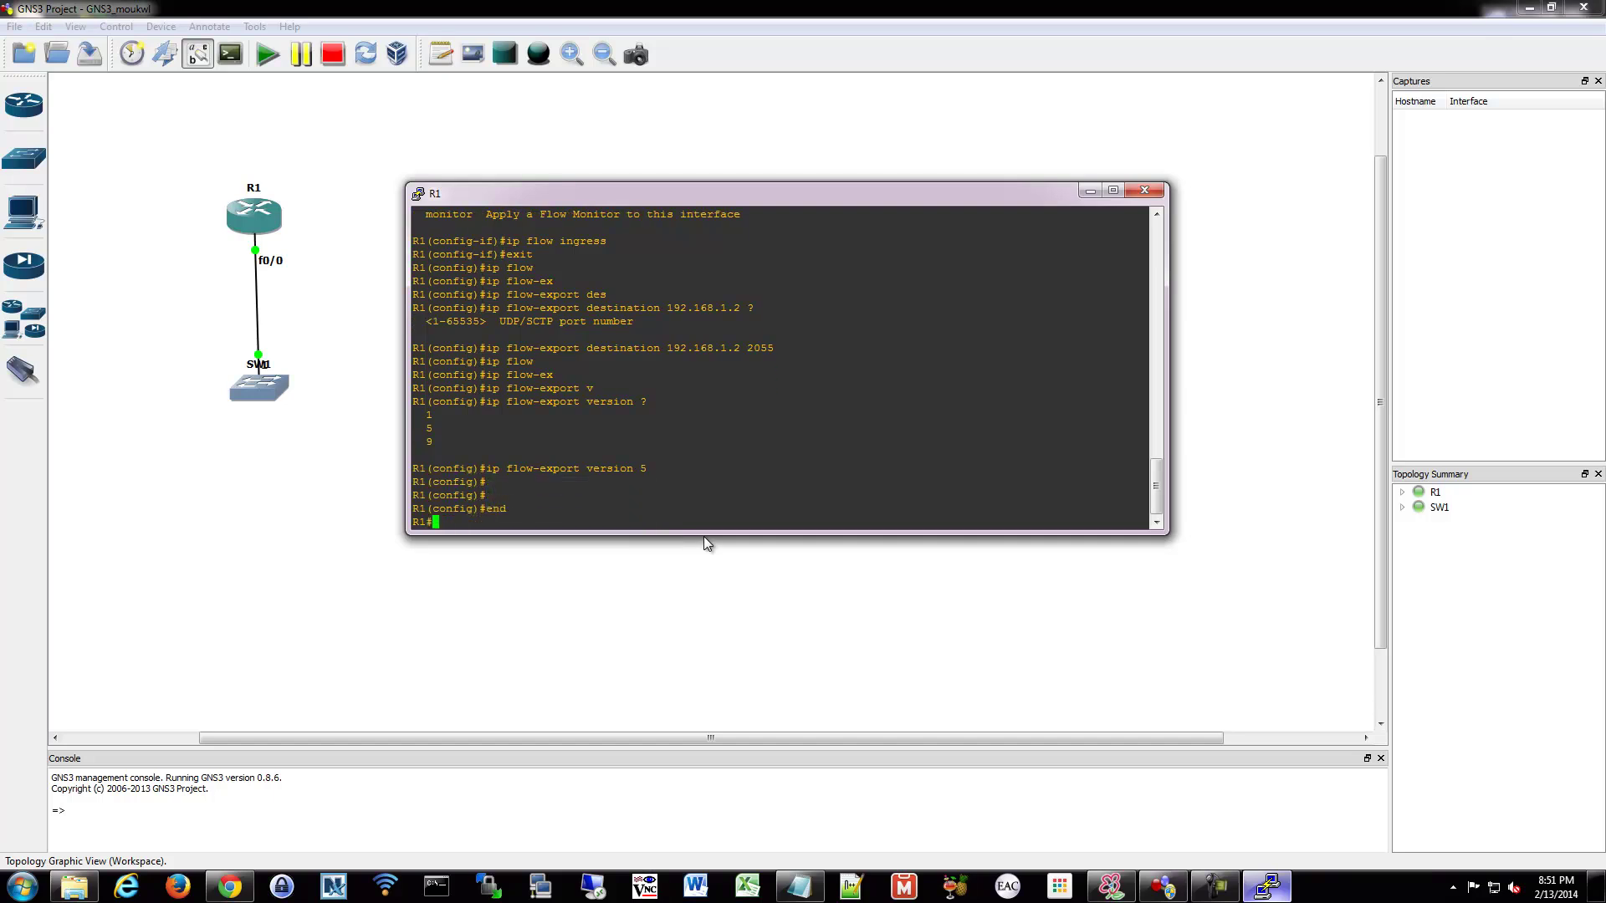
pyautogui.press('Return')
pyautogui.press('Return')
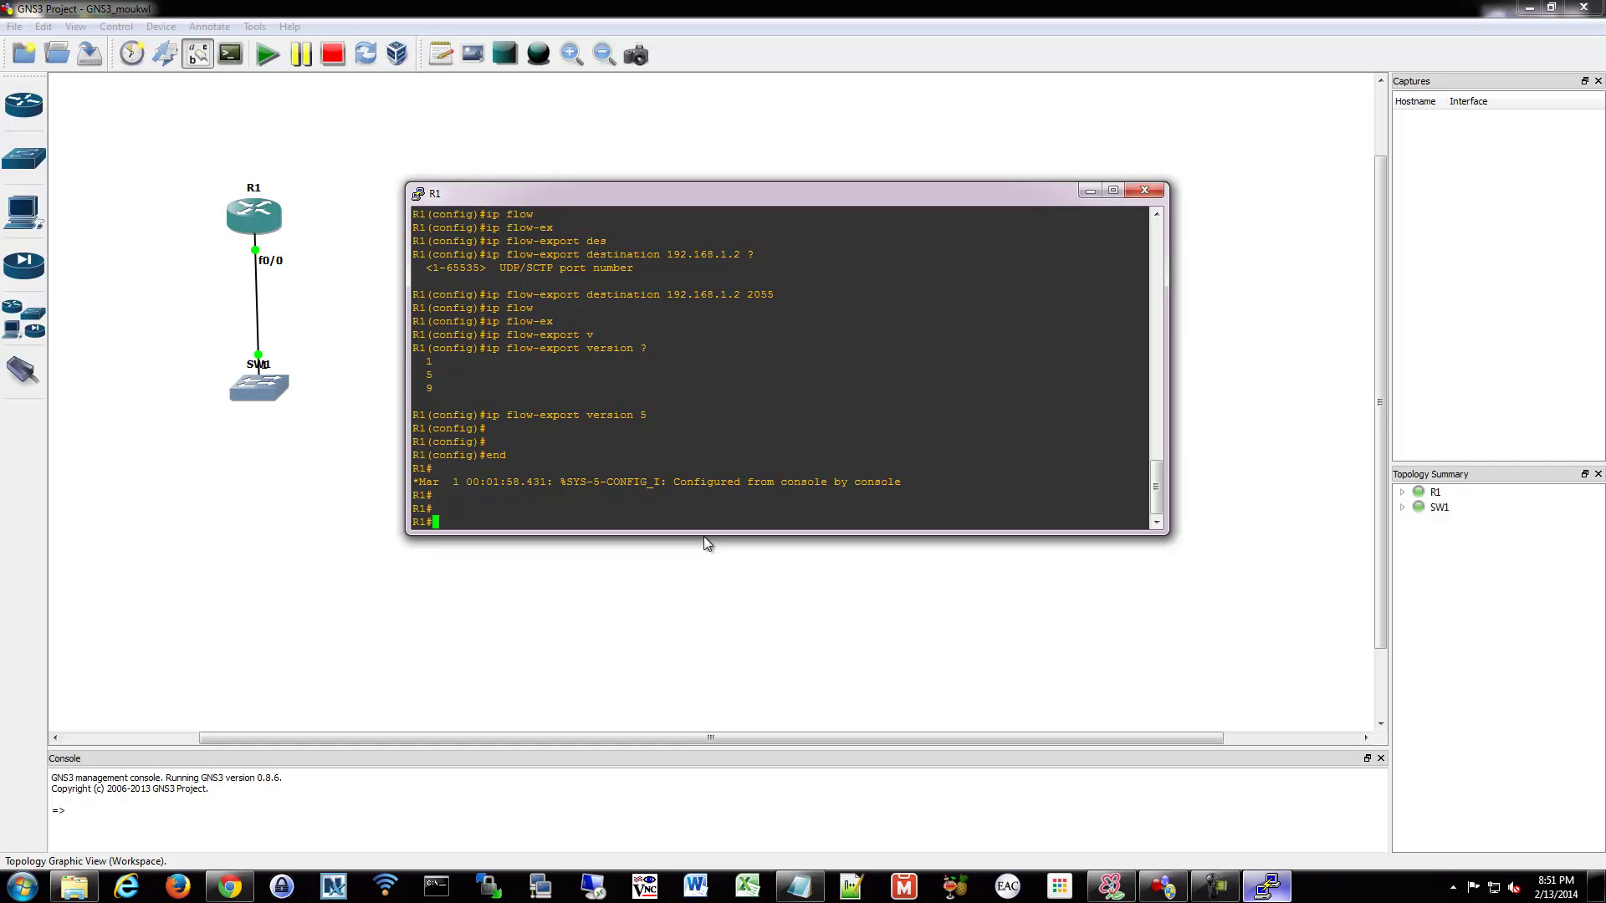
# Step: Run 'show ip cache flow' and 'show ip flow interface' to check NetFlow on R1
pyautogui.write('show ip cache flow')
pyautogui.press('Return')
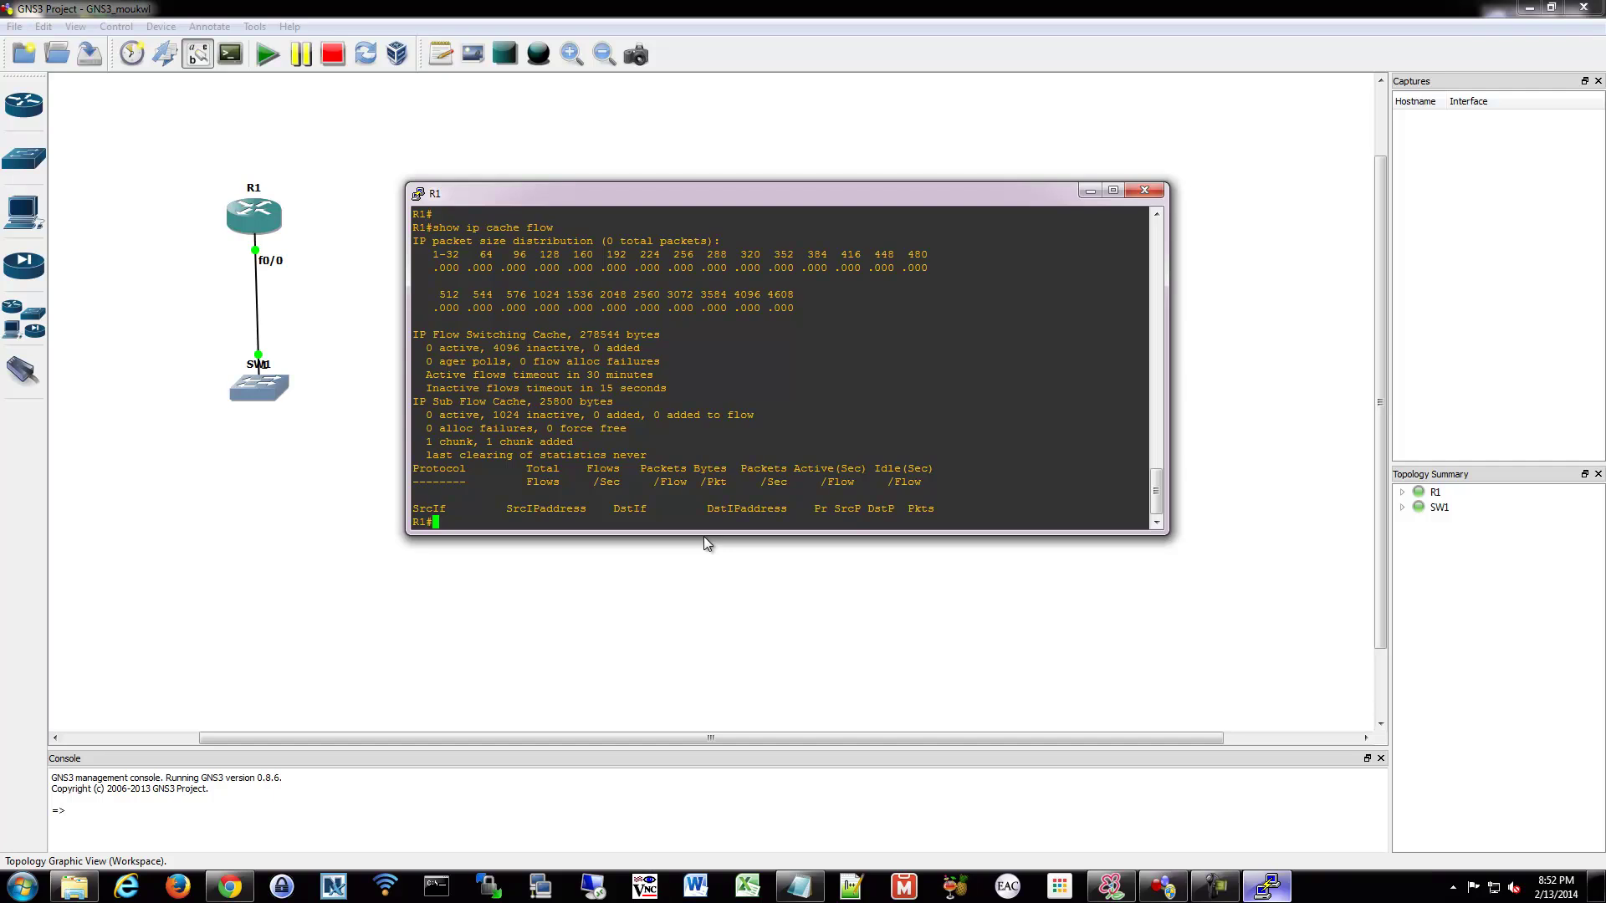
pyautogui.write('show ip flow inter')
pyautogui.press('Tab')
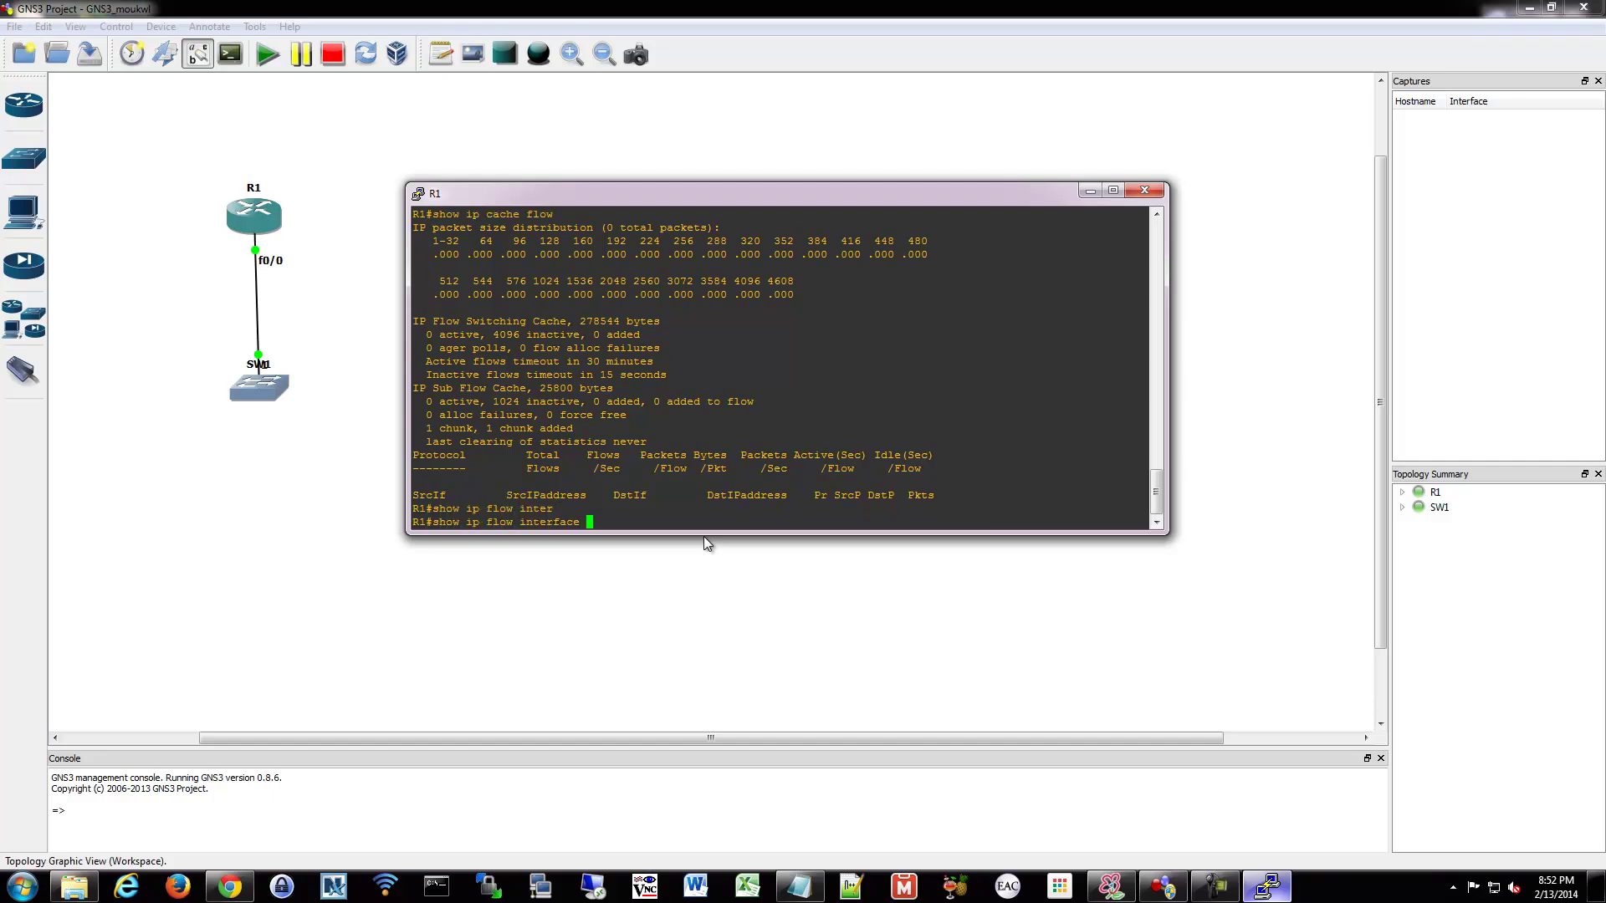
pyautogui.press('Return')
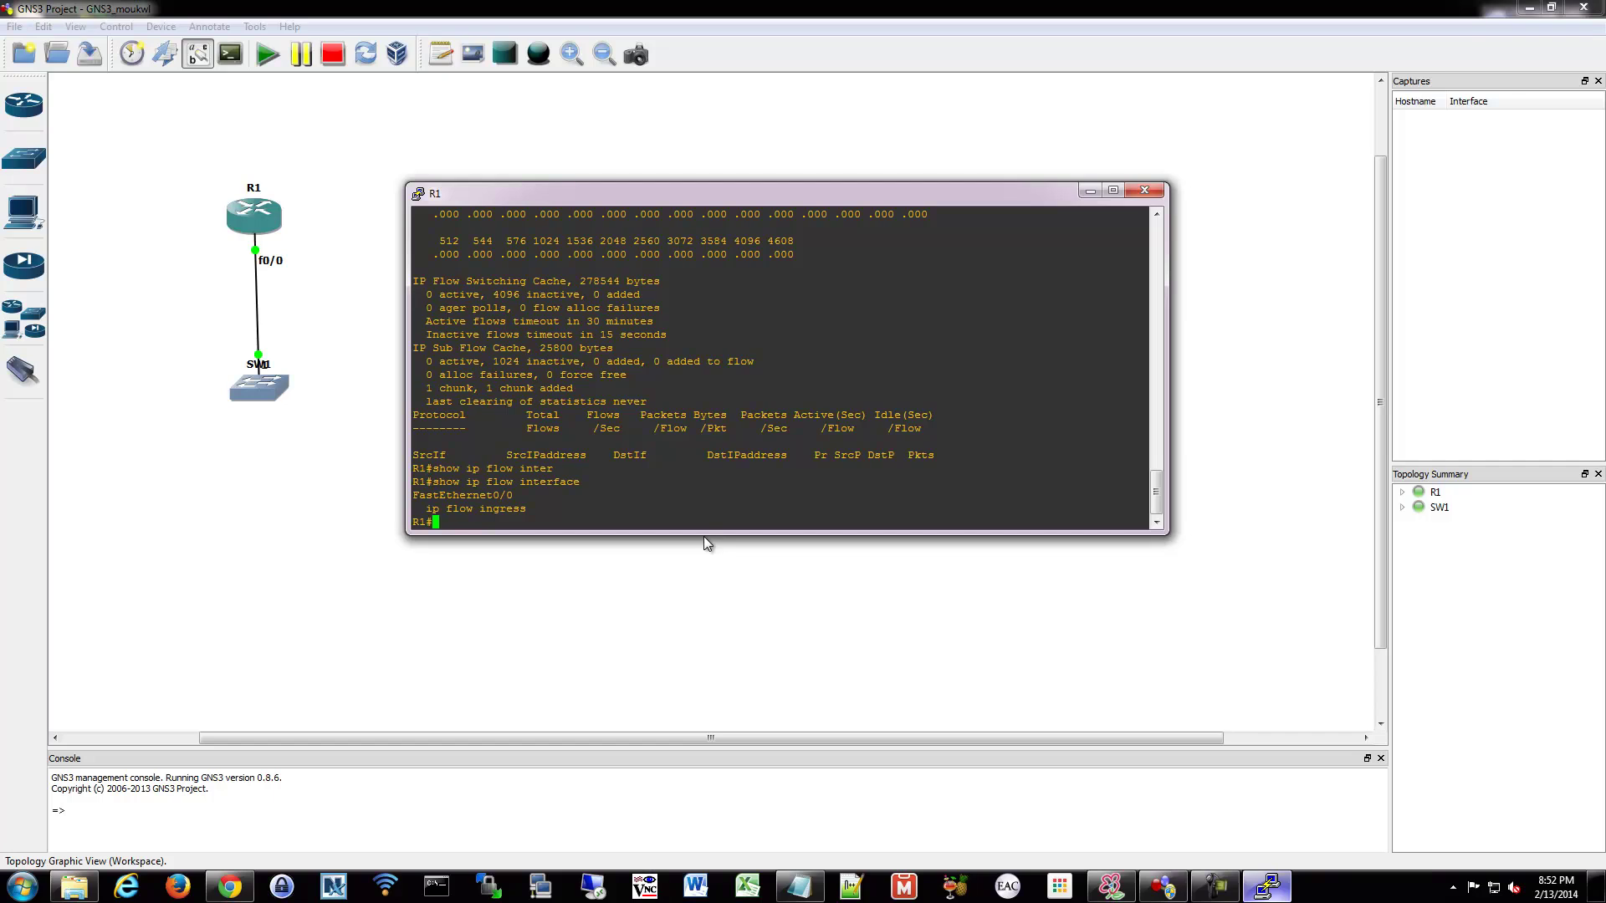
# Step: Run 'show ip flow export' and highlight the 192.168.1.2 (2055) and Fa0/0 ingress lines
pyautogui.write('show ip flow export')
pyautogui.press('Return')
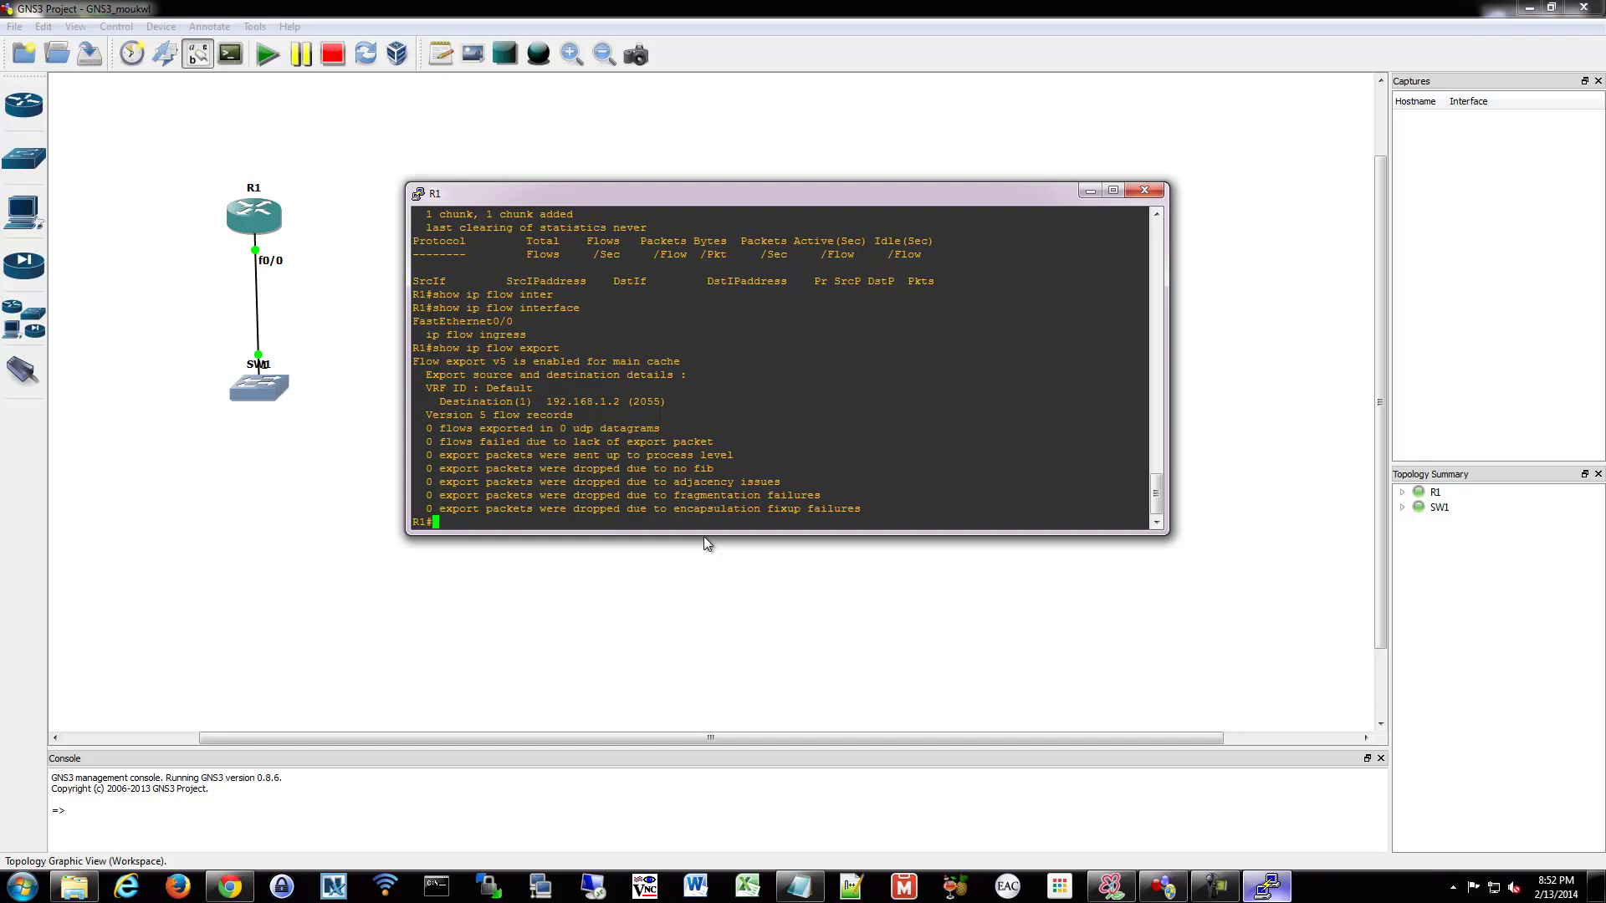
pyautogui.moveTo(544, 402); pyautogui.dragTo(699, 405)
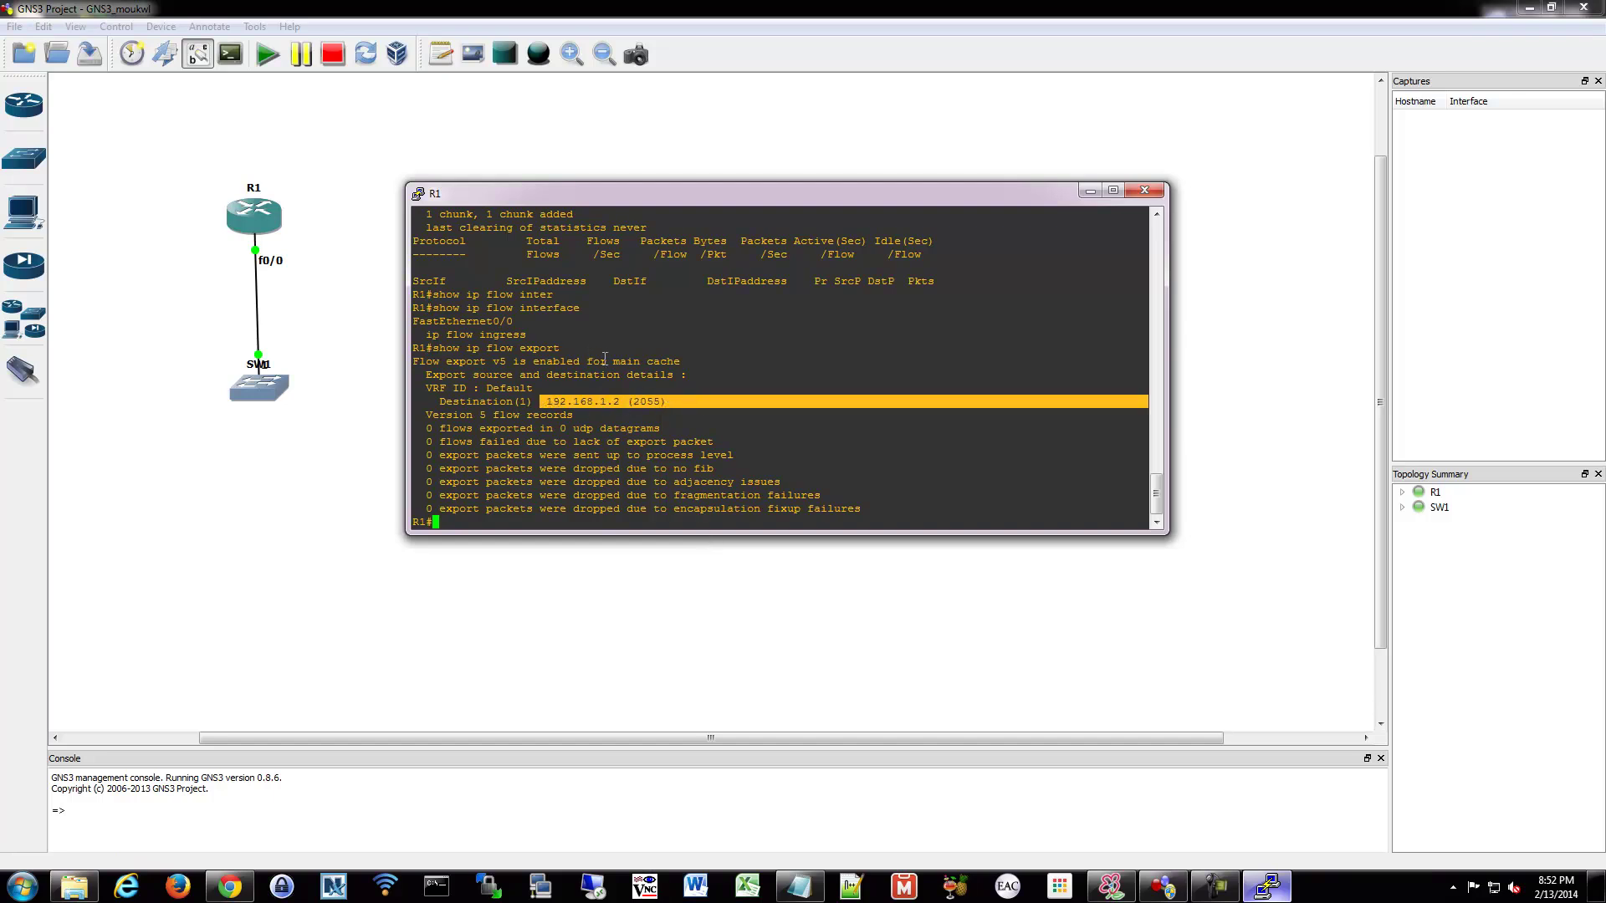
pyautogui.click(493, 321)
pyautogui.scroll(4, 551, 309)
pyautogui.scroll(-4, 500, 365)
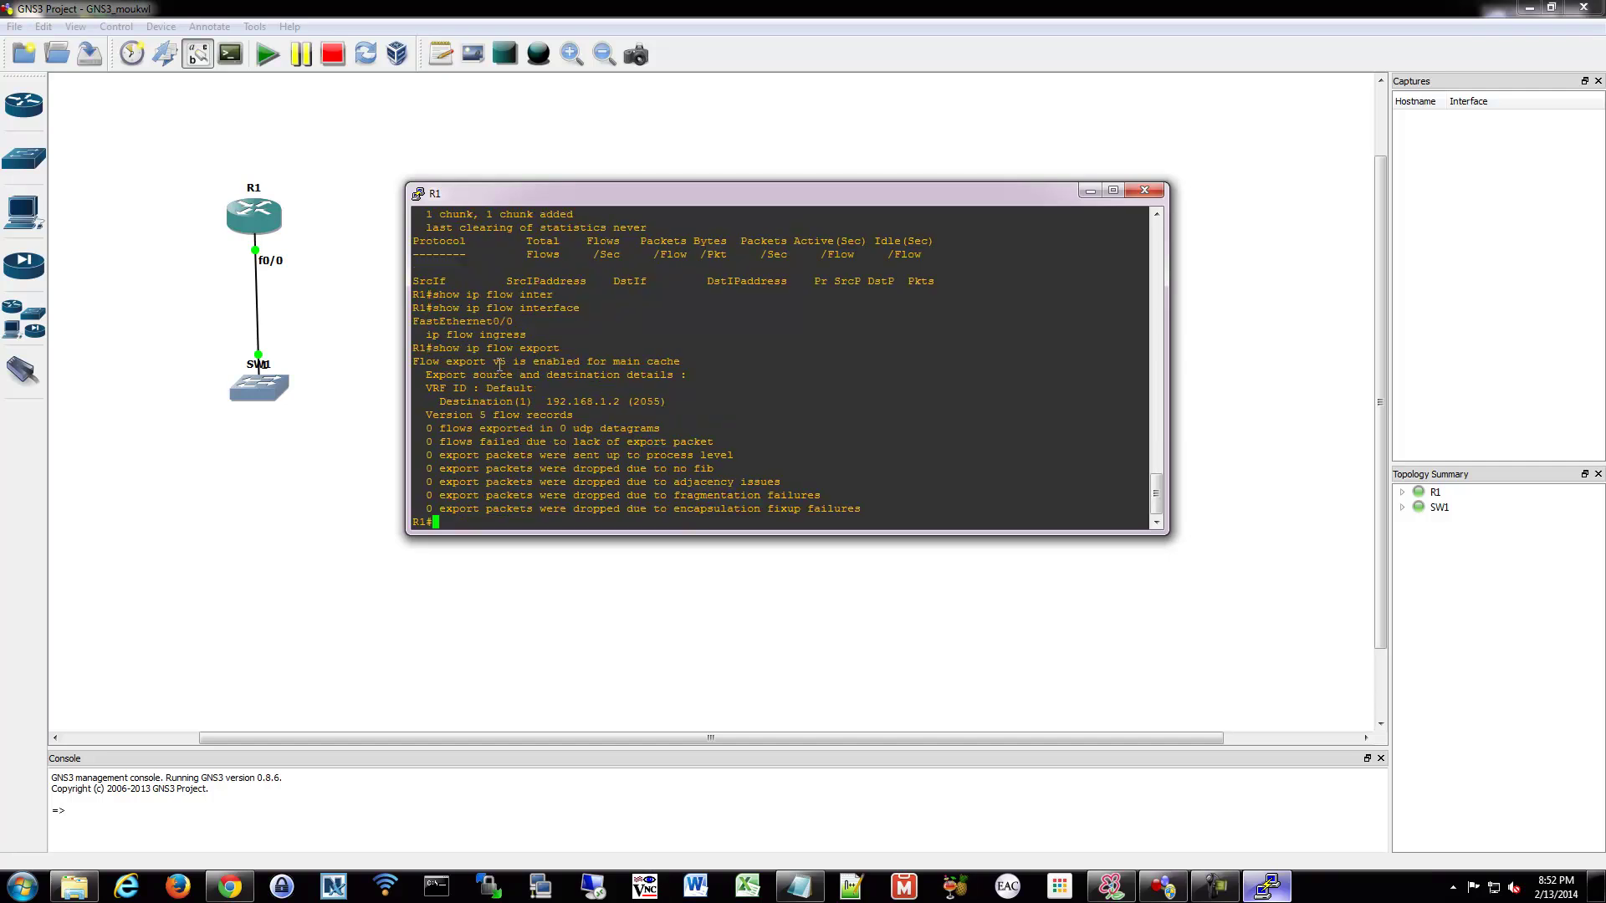
pyautogui.moveTo(525, 334); pyautogui.dragTo(413, 321)
pyautogui.click(670, 394)
# Step: Display the running configuration with 'sh run'
pyautogui.write('sh urn')
pyautogui.press('Return')
pyautogui.write('sh run')
pyautogui.press('Return')
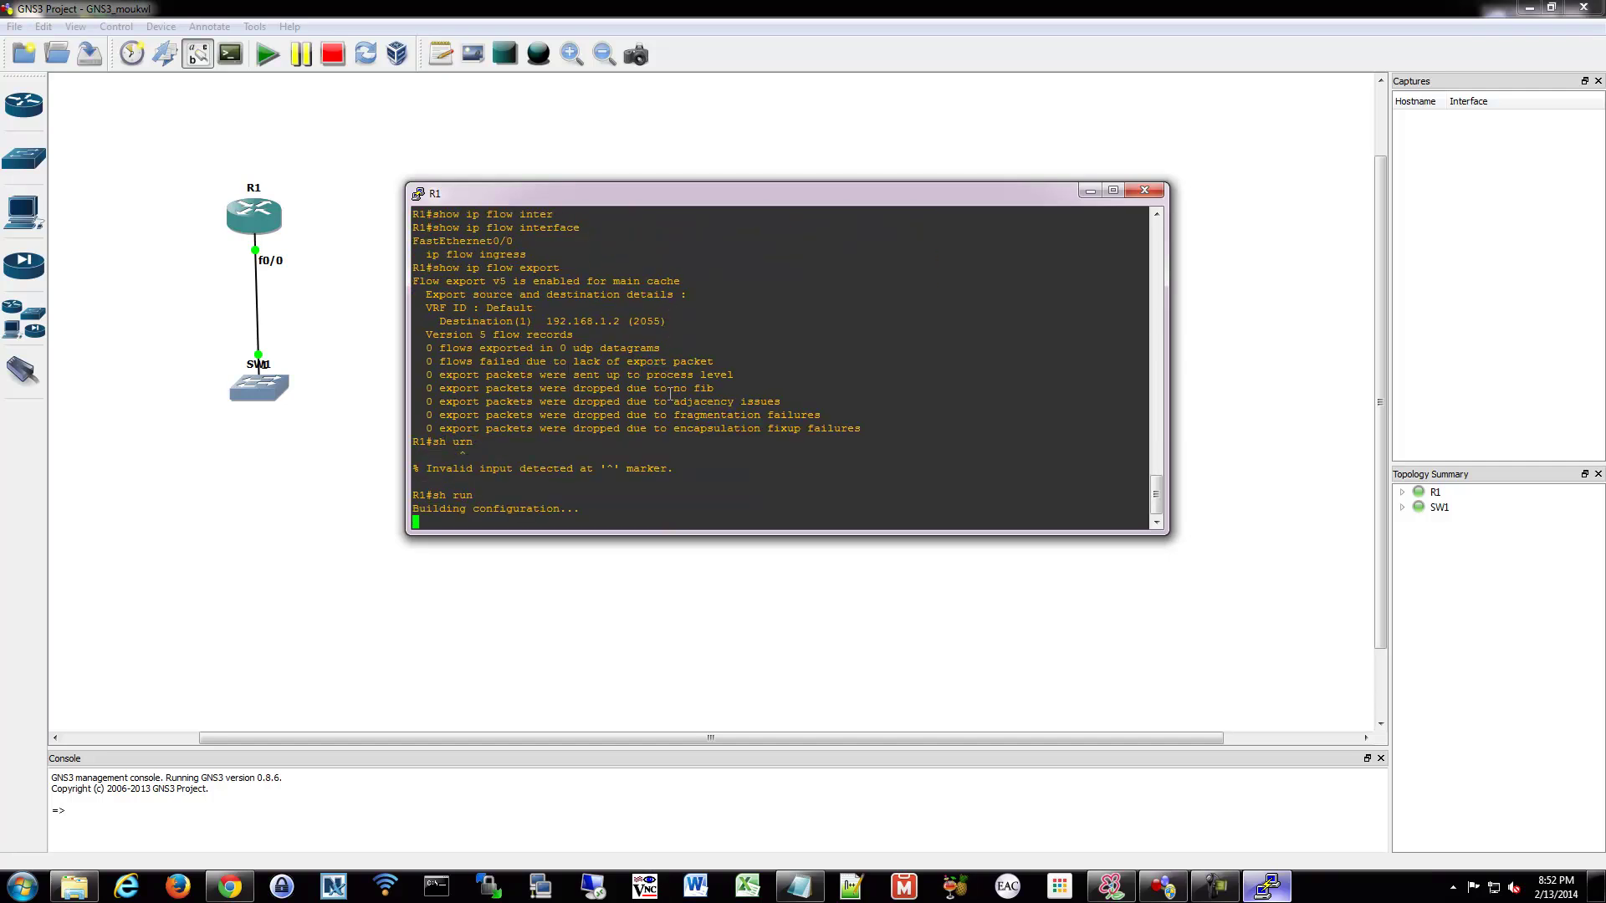